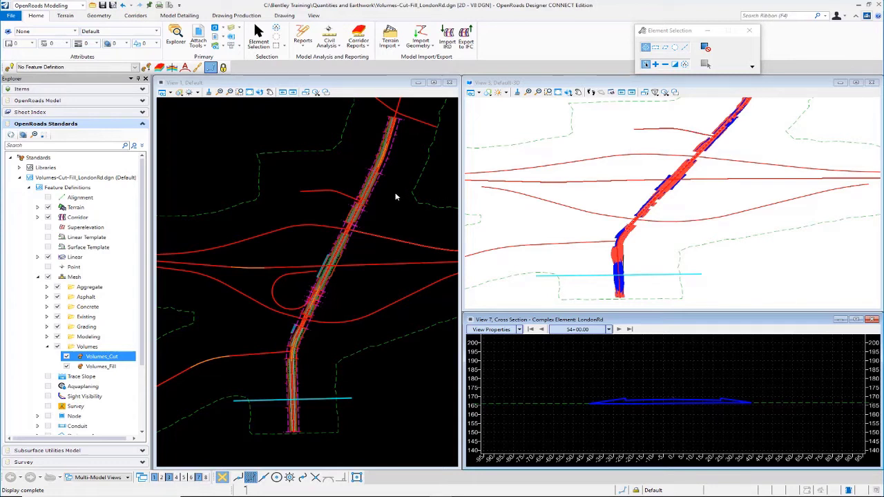
- Open the design file Exist_Pavt.dgn from the Quantities and Earthwork folder
left_click(230, 92)
left_click(93, 6)
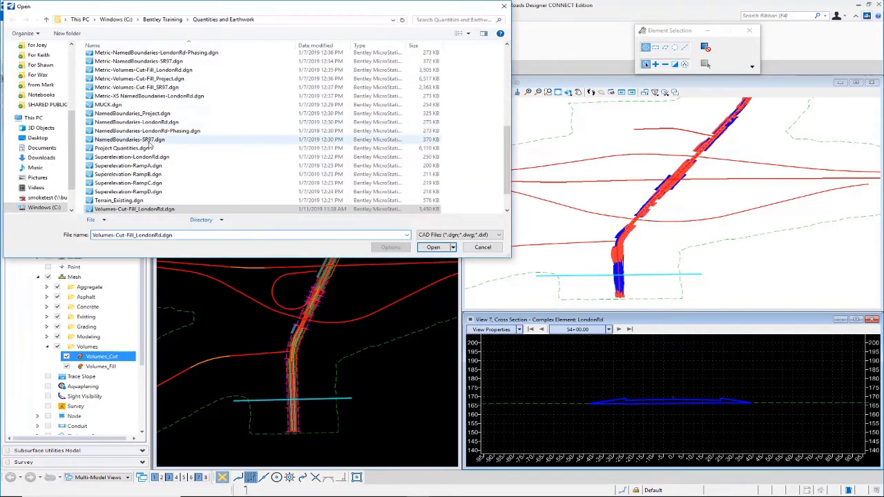
scroll(152, 159, "up", 4)
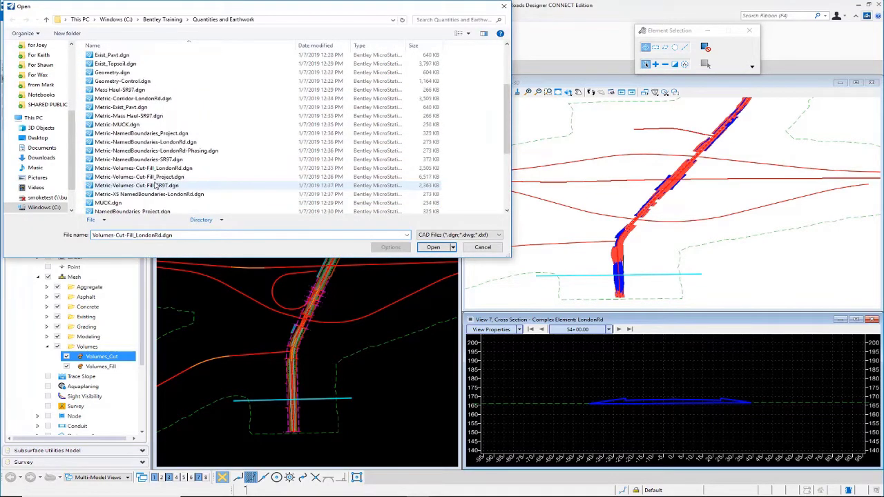
scroll(156, 185, "up", 1)
left_click(114, 81)
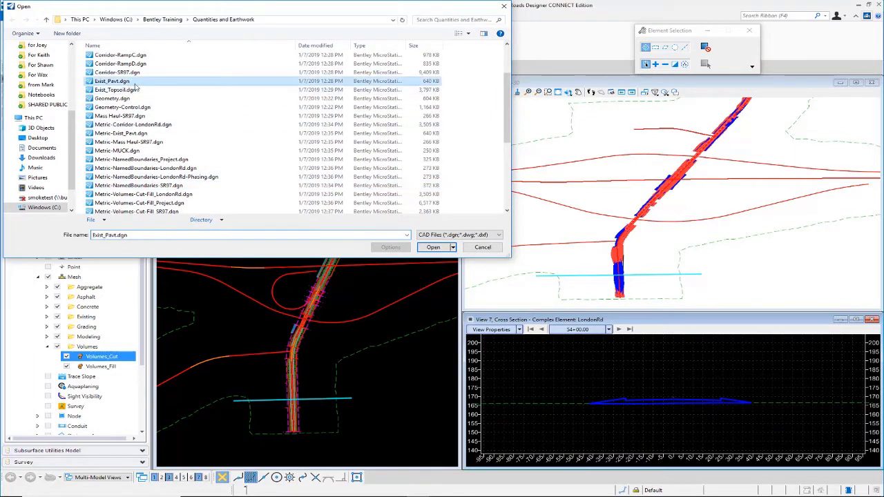
left_click(436, 248)
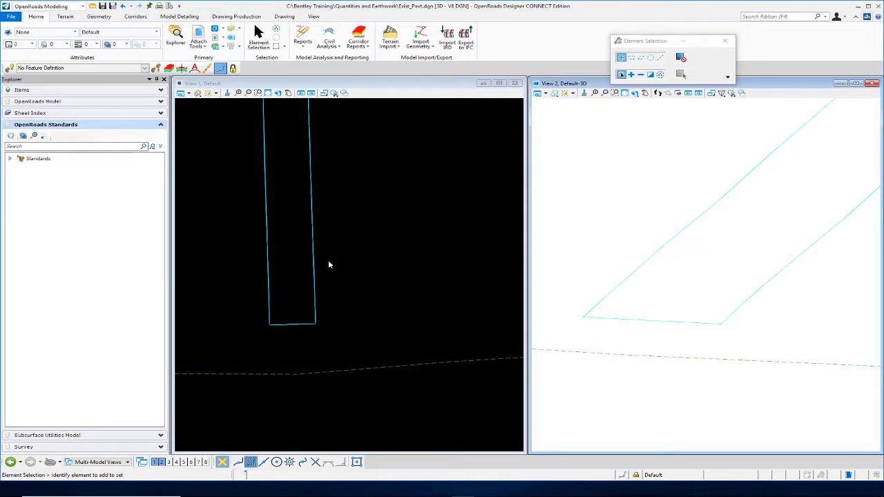
- Apply the Existing Pavement surface template to the existing pavement terrain, with no external clip boundary and linear features disabled
scroll(315, 304, "down", 5)
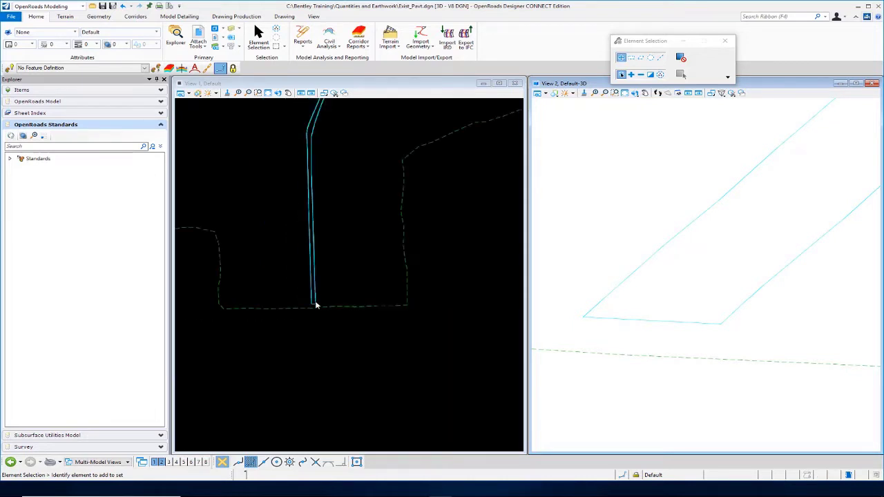
scroll(375, 203, "up", 4)
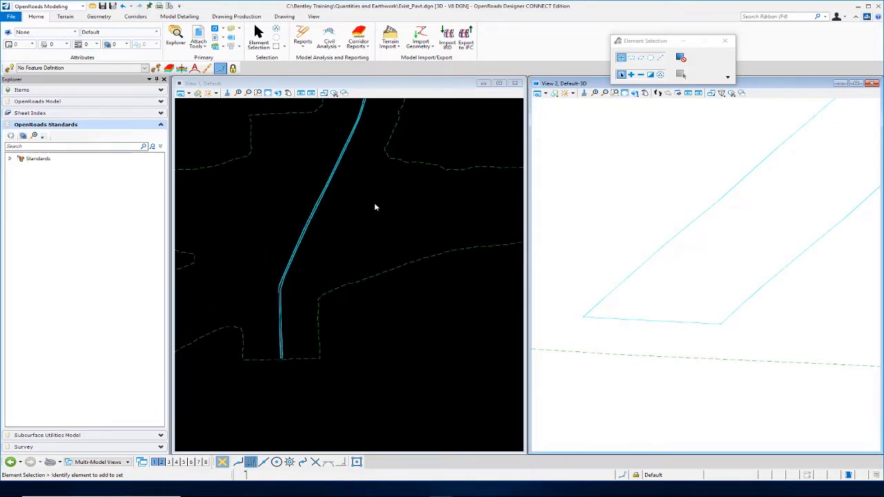
left_click(302, 245)
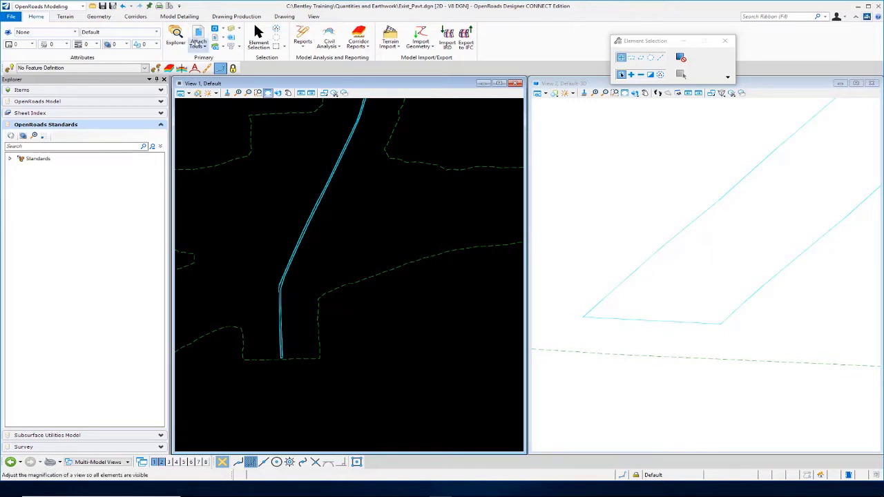
left_click(184, 17)
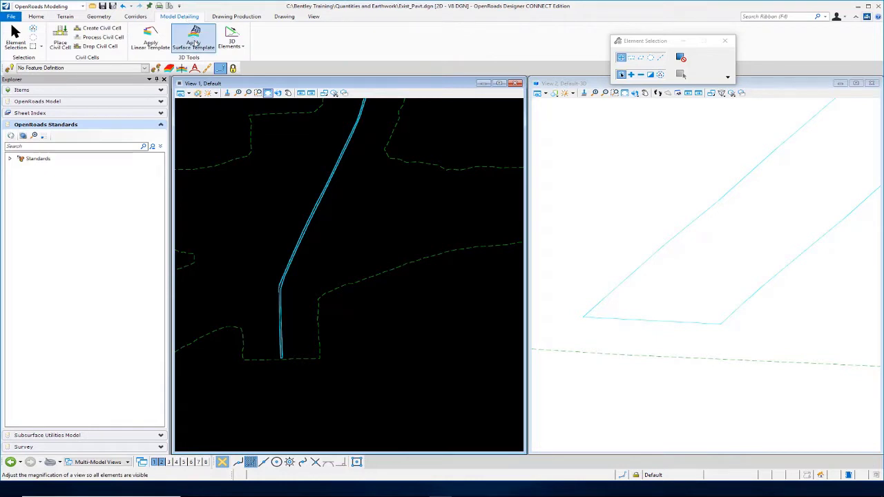
left_click(196, 43)
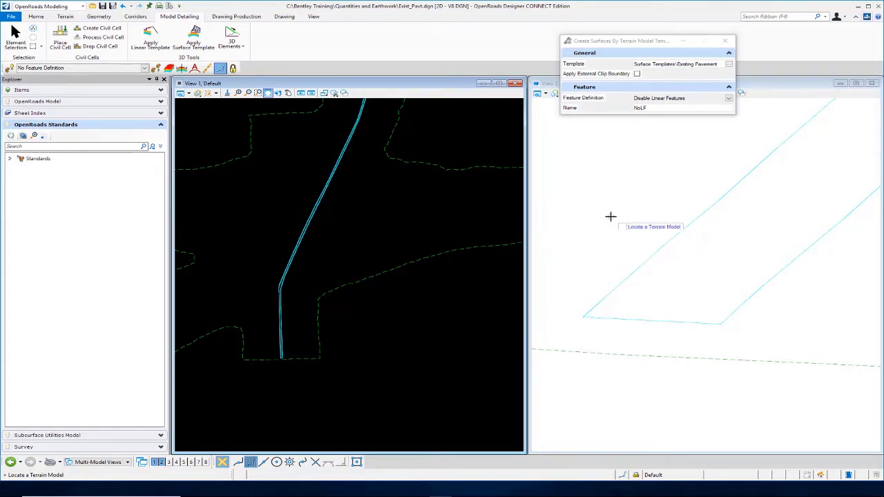
left_click(630, 274)
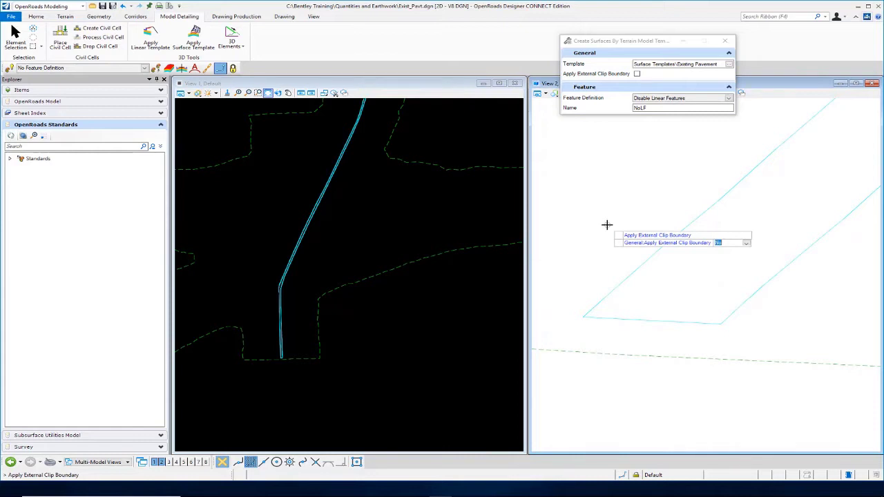
left_click(605, 225)
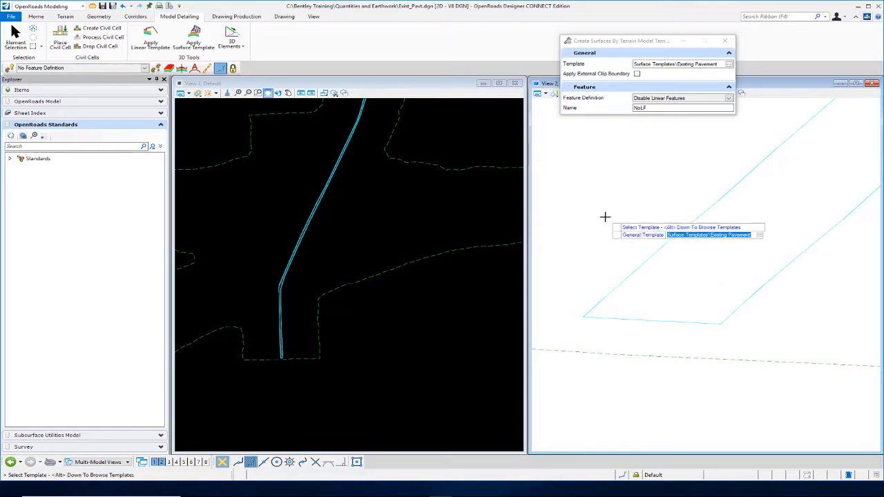
key("alt+Down")
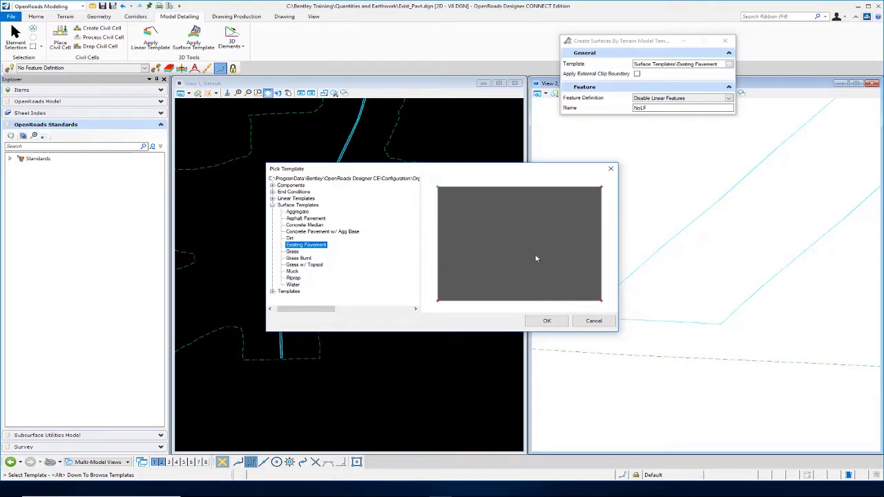
left_click(549, 322)
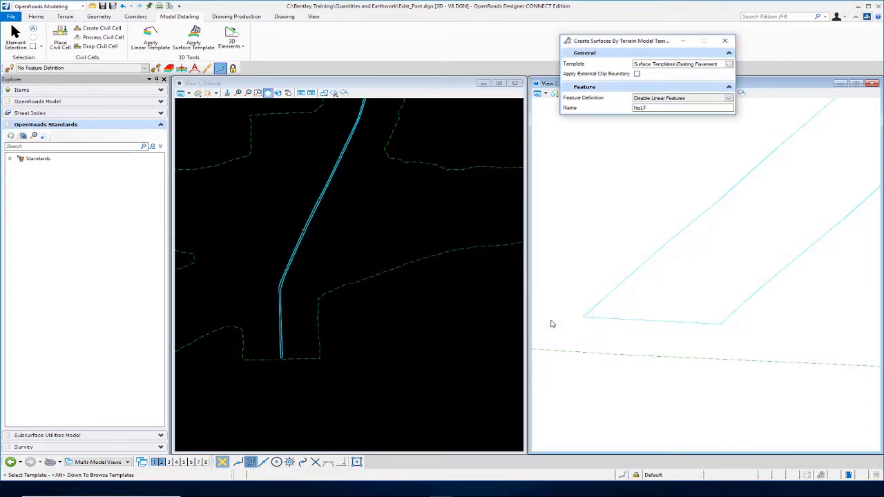
left_click(582, 209)
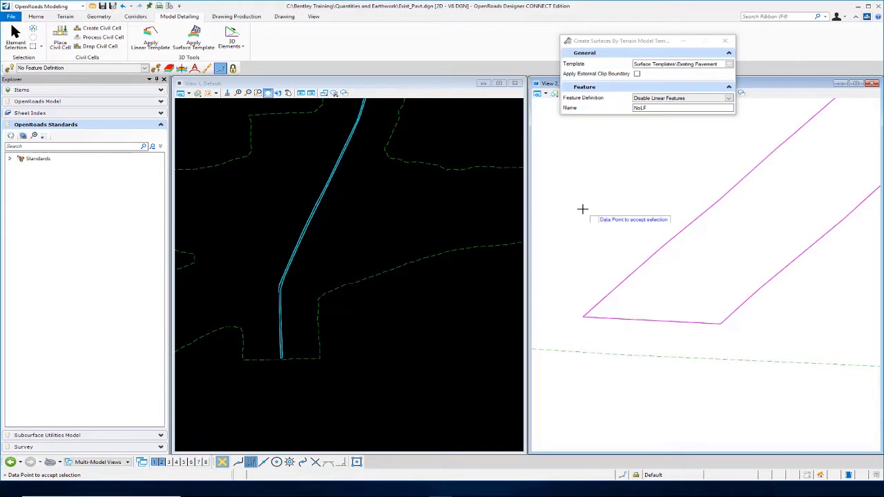
left_click(582, 208)
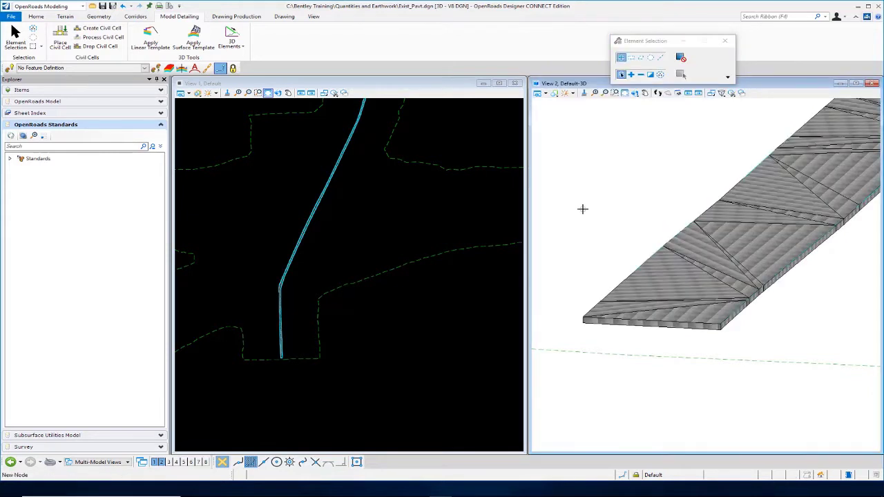
- Open the properties of the TC_Existing Pavt mesh feature definition under Exist_Pavt.dgn in the OpenRoads standards
middle_click_drag(582, 235, 593, 275, "shift")
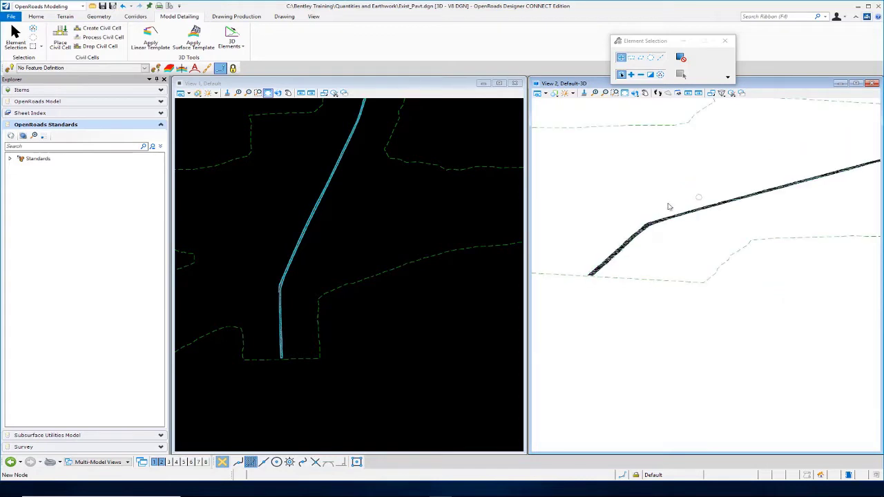
middle_click_drag(667, 205, 626, 225, "shift")
middle_click_drag(552, 359, 572, 362, "shift")
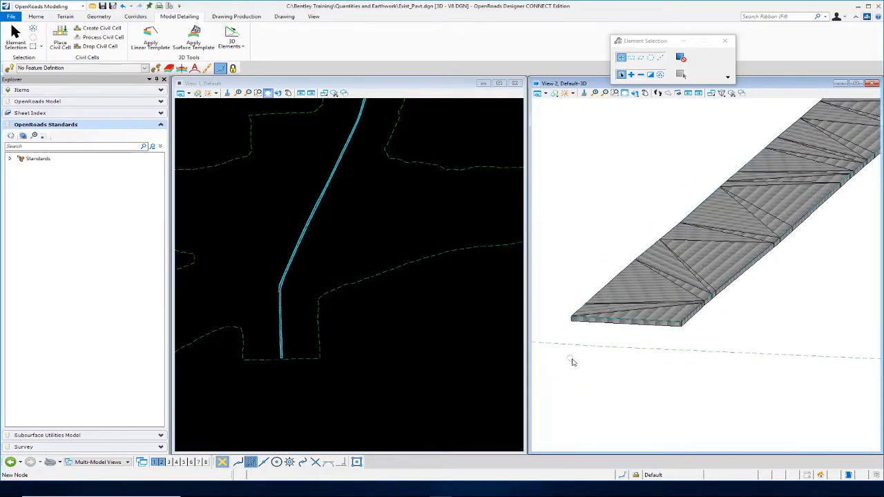
scroll(587, 325, "up", 2)
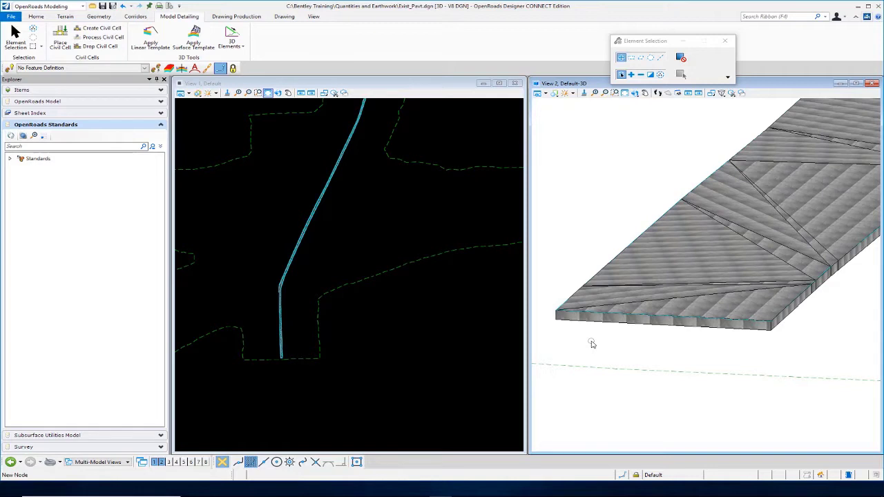
left_click(10, 160)
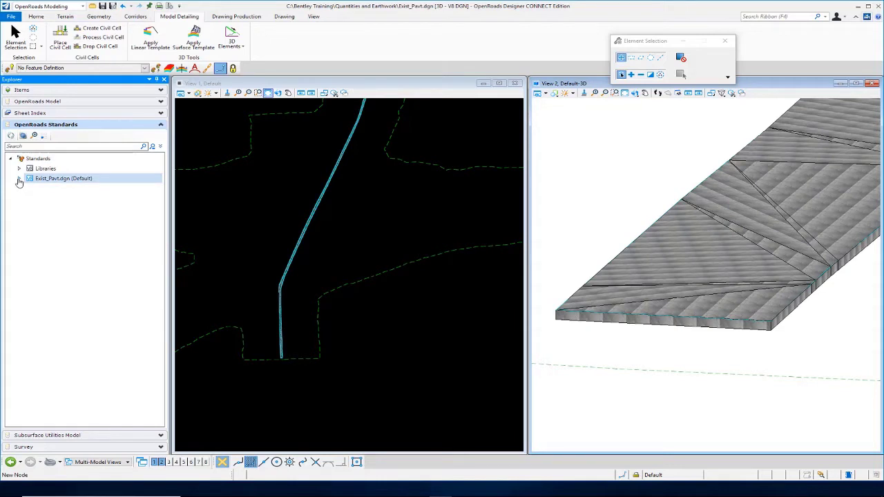
left_click(19, 179)
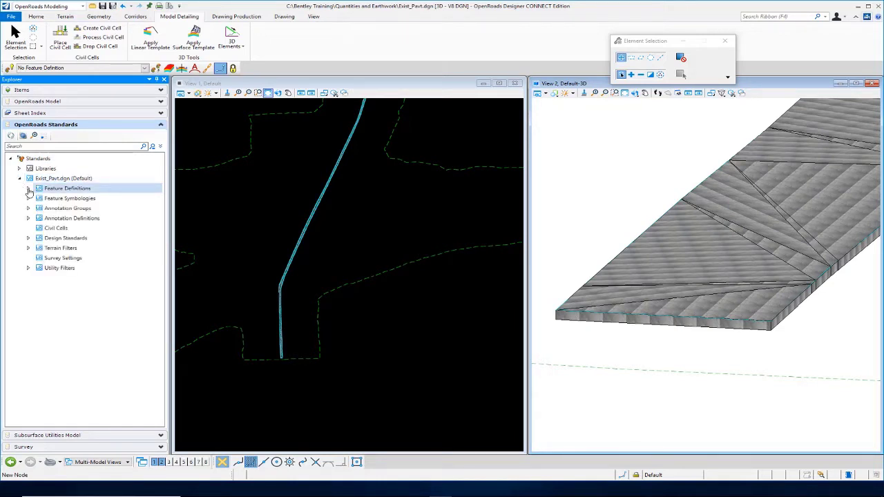
left_click(29, 189)
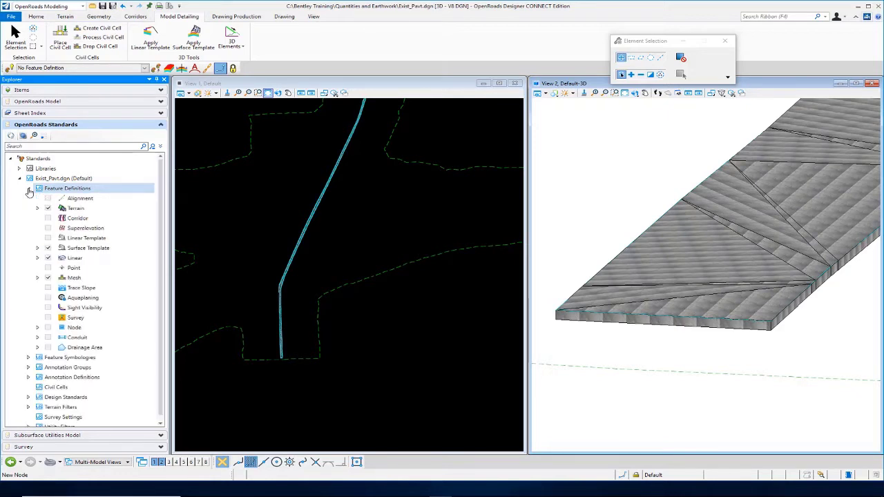
left_click(38, 277)
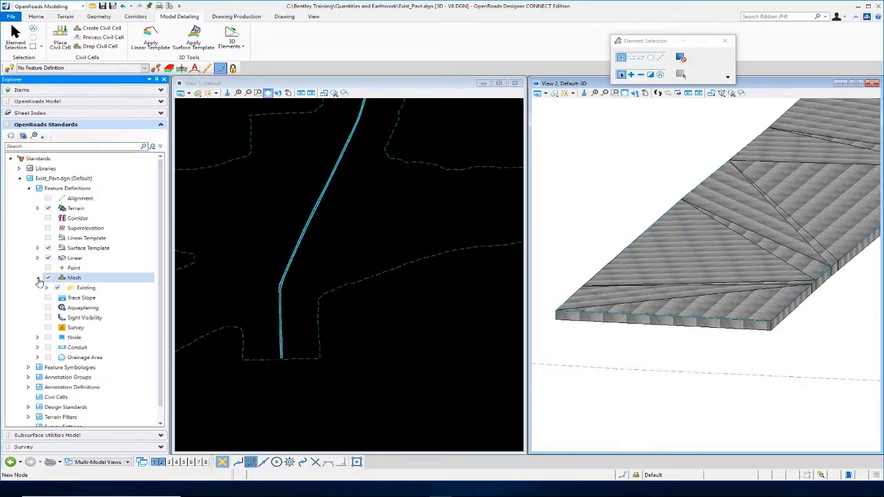
left_click(47, 288)
left_click(107, 297)
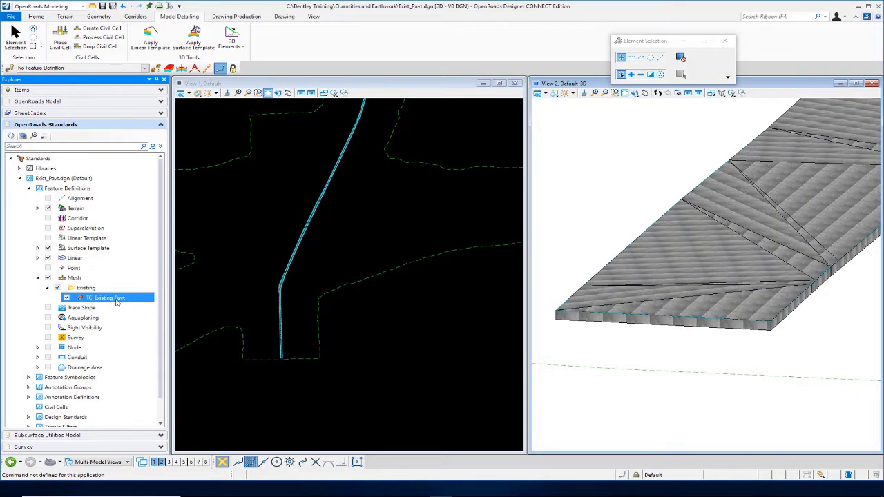
right_click(117, 302)
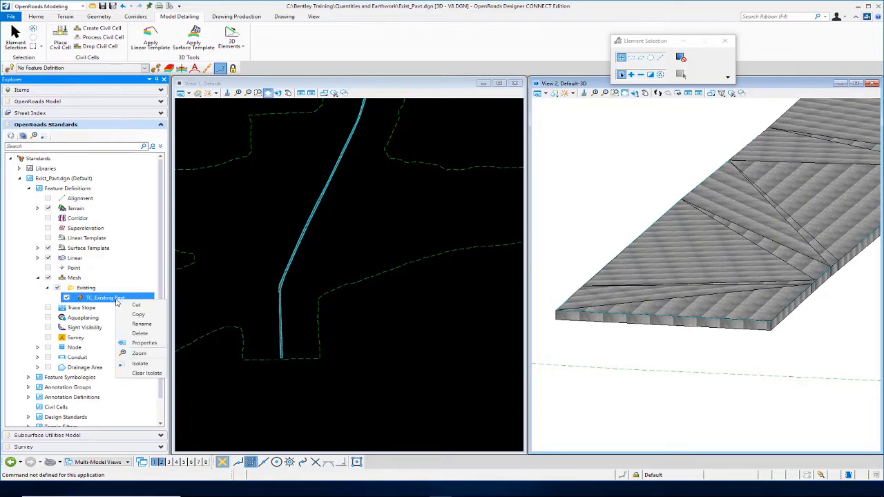
left_click(140, 343)
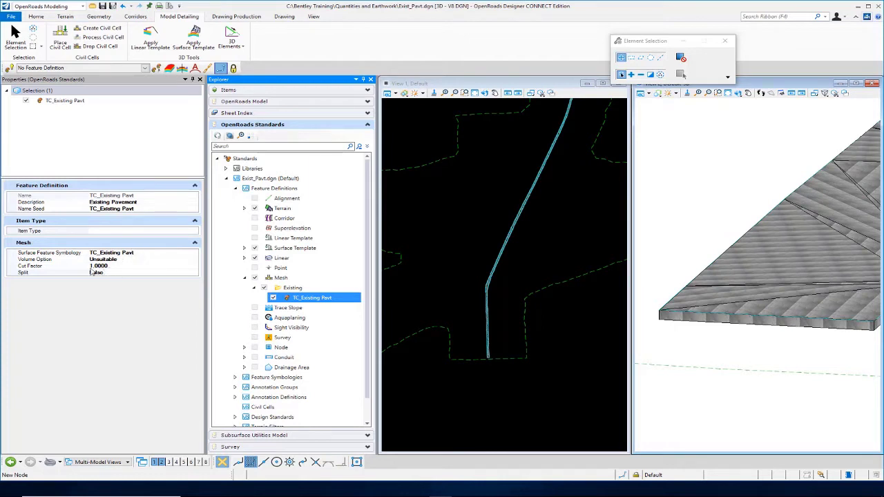
- Set the Split option of the TC_Existing Pavt mesh feature definition to True
left_click(135, 273)
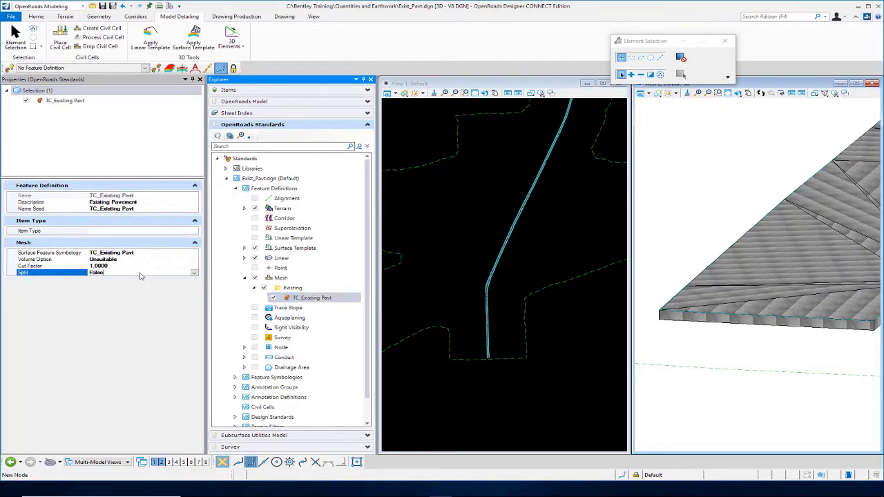
left_click(194, 273)
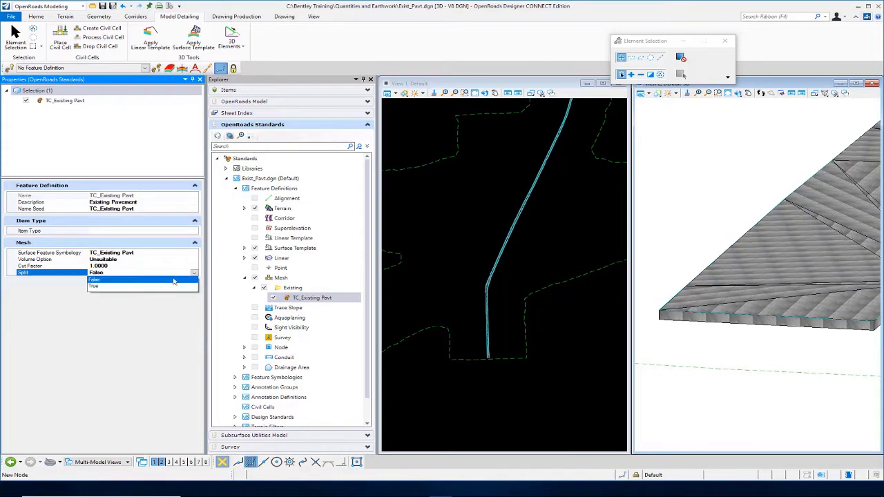
left_click(118, 289)
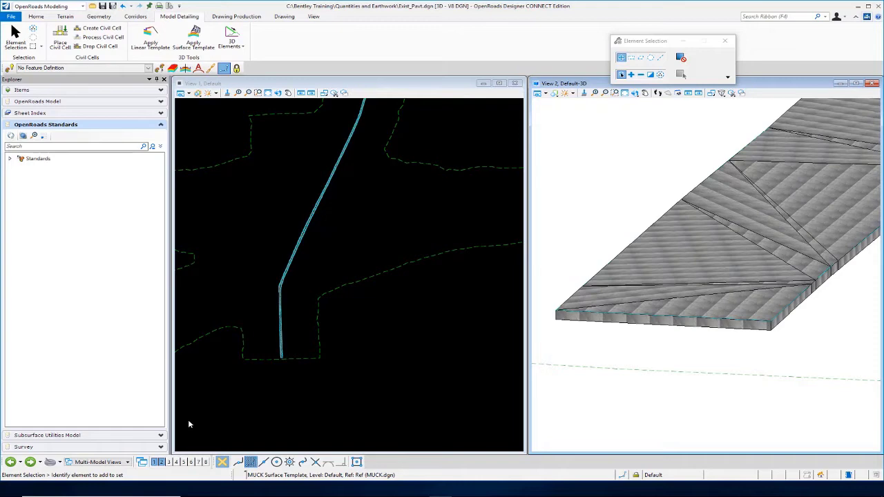
- Open the design file MUCK.dgn from the Quantities and Earthwork folder
left_click(93, 6)
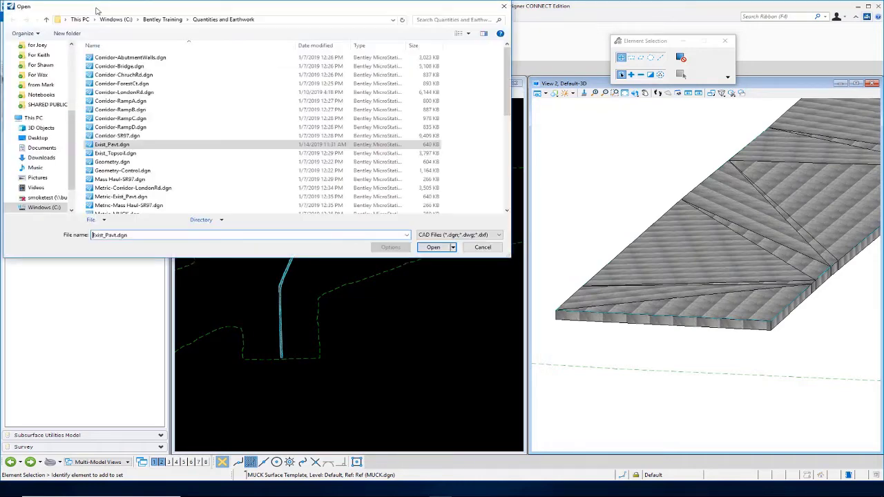
scroll(133, 160, "down", 3)
left_click(138, 88)
left_click(445, 248)
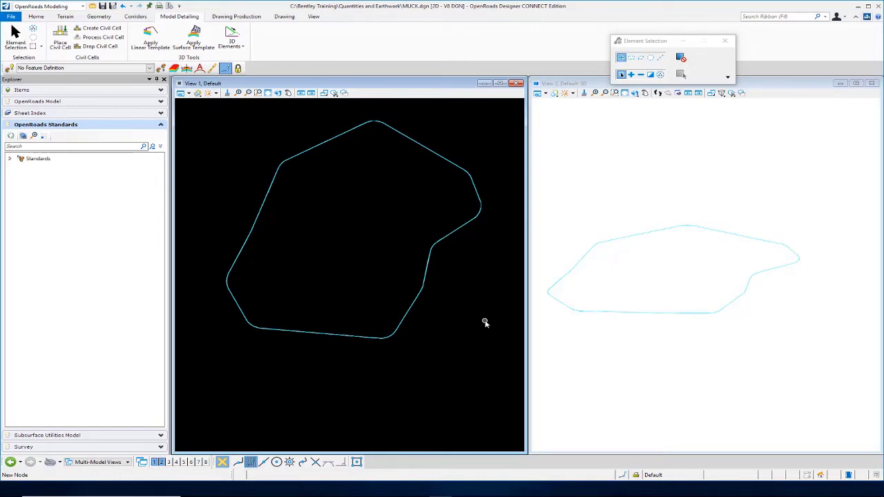
- Apply the Muck surface template to the muck terrain, with no external clip boundary and linear features disabled
left_click(649, 324)
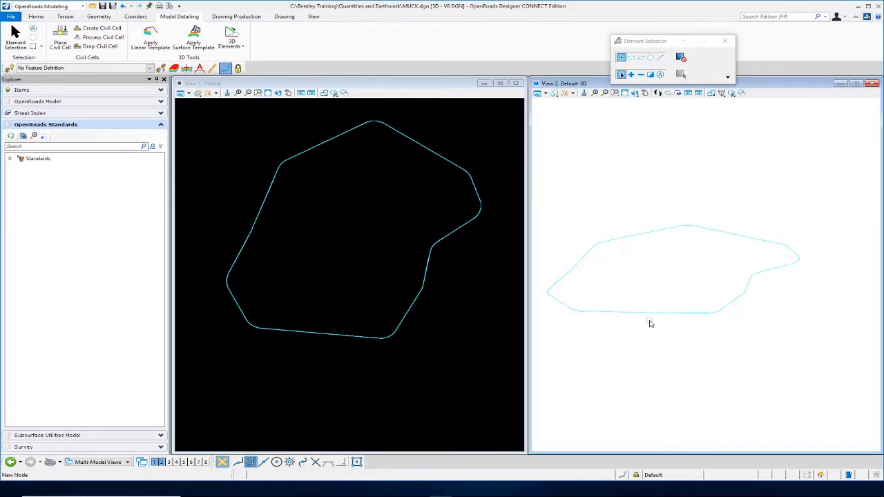
left_click(194, 43)
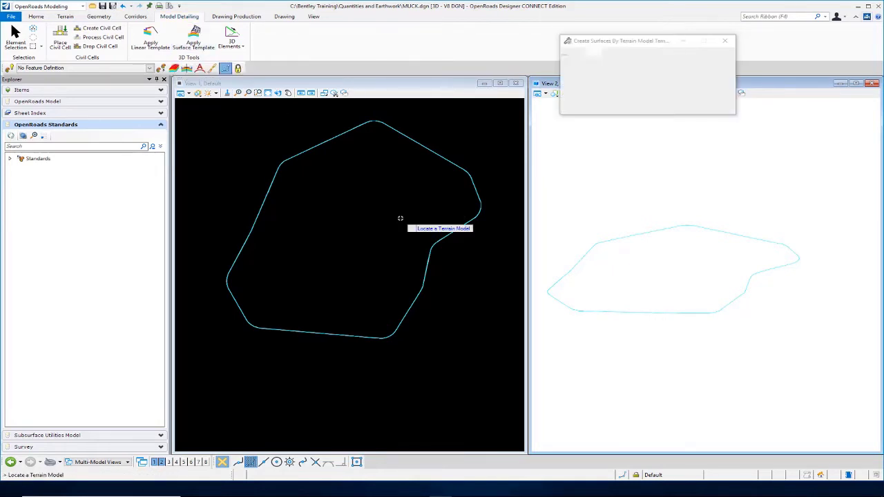
left_click(640, 234)
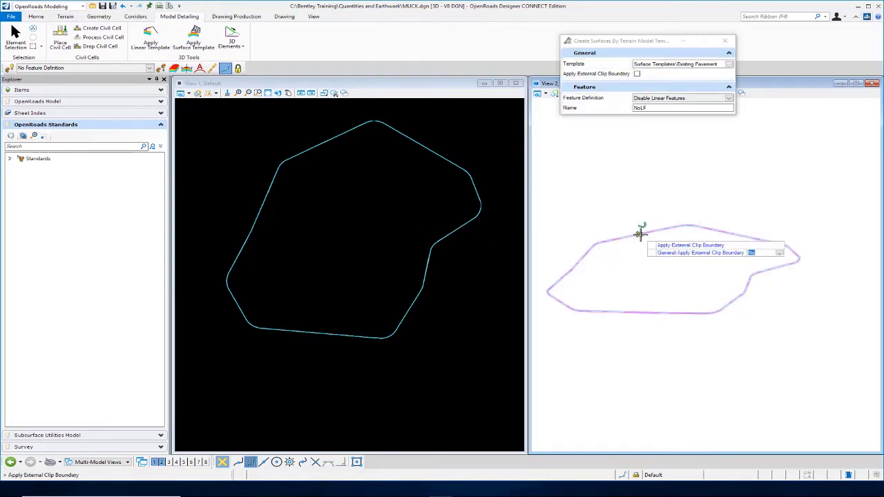
left_click(639, 260)
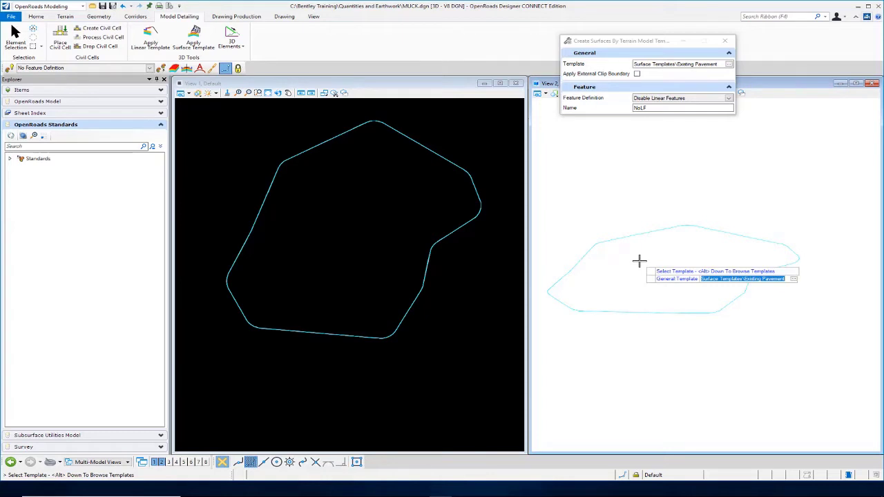
key("alt+Down")
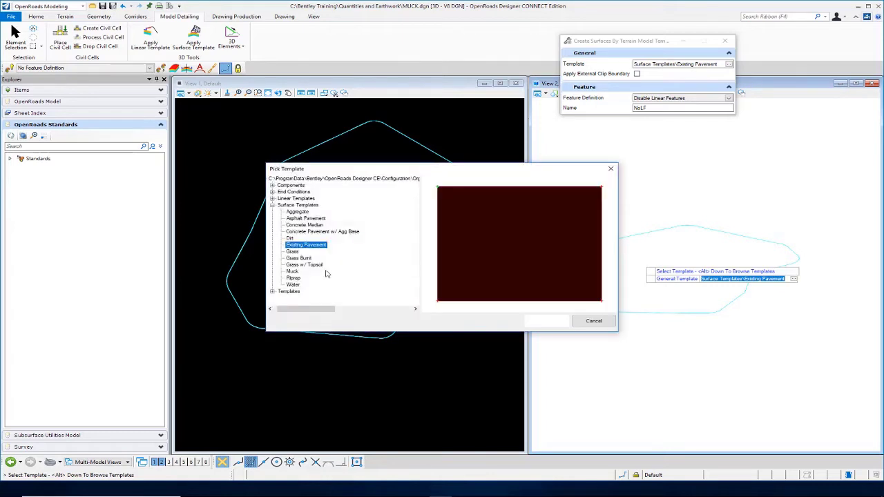
left_click(292, 272)
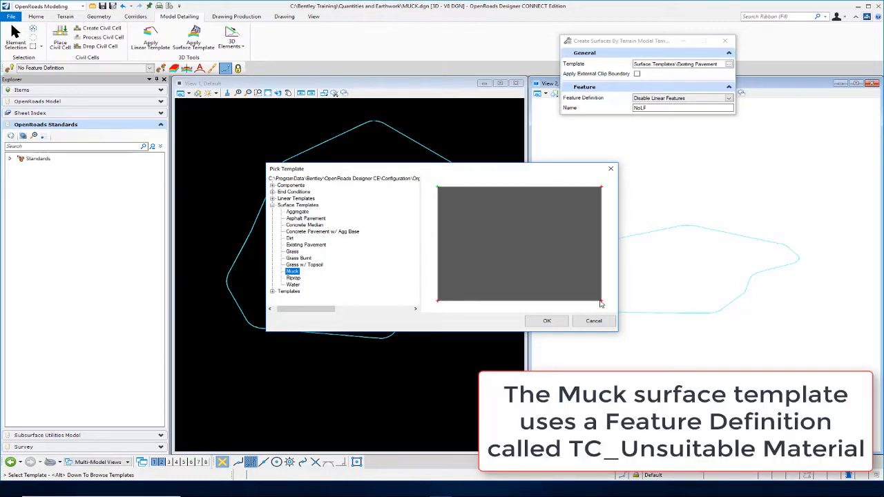
left_click(556, 326)
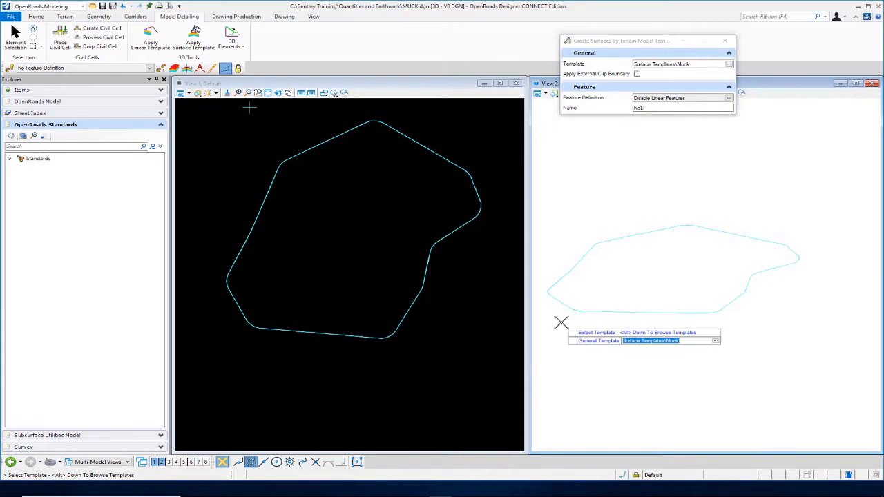
left_click(561, 323)
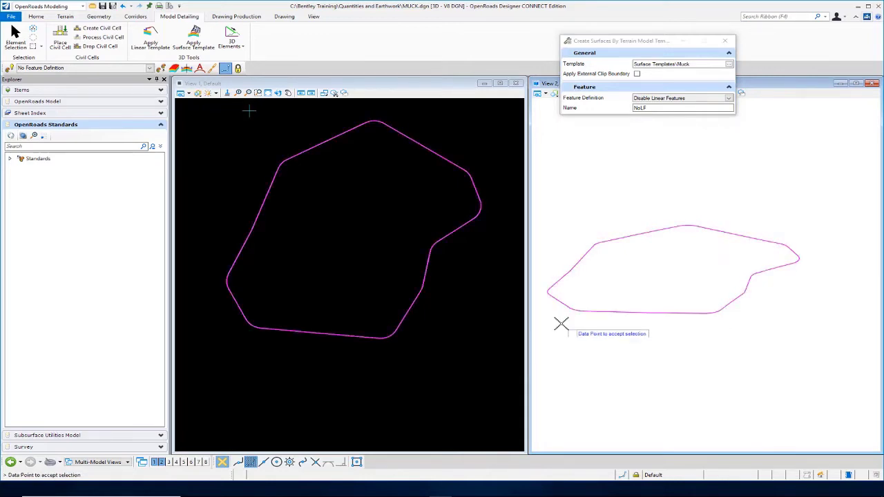
left_click(560, 323)
scroll(567, 323, "up", 2)
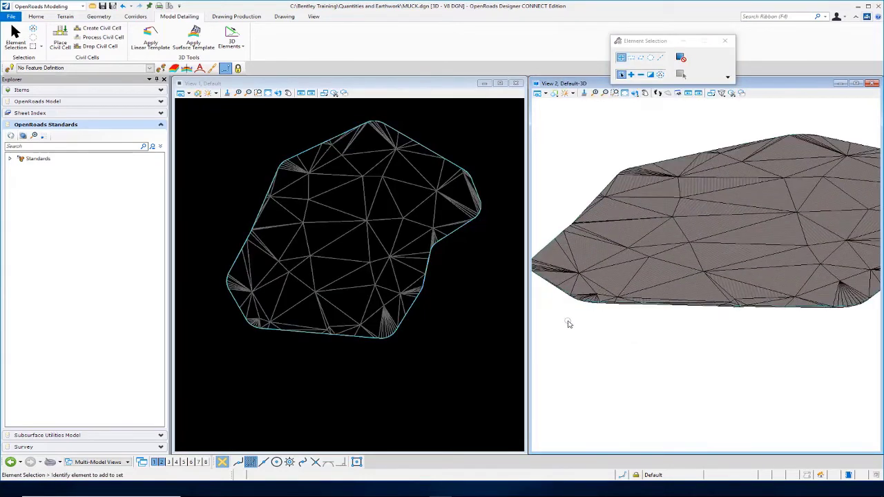
scroll(568, 323, "up", 5)
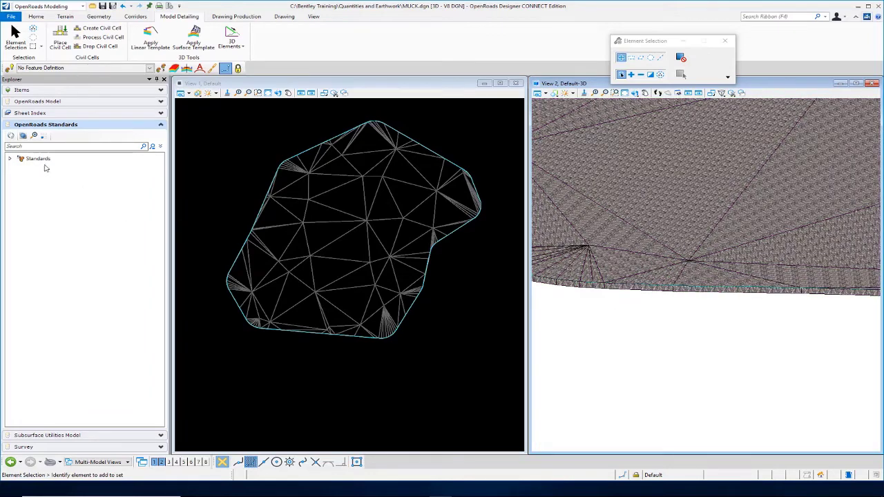
- Open the properties of the TC_Unsuitable Material mesh feature definition under MUCK.dgn in the OpenRoads standards
left_click(10, 158)
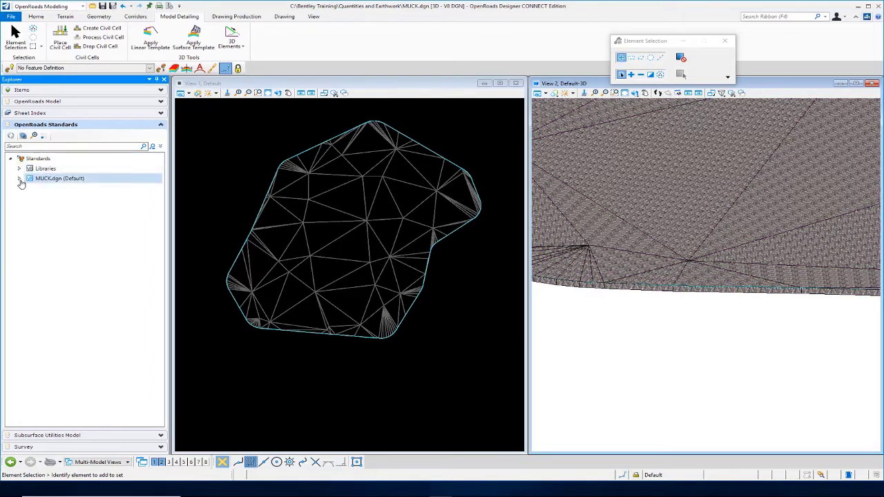
left_click(19, 178)
left_click(27, 189)
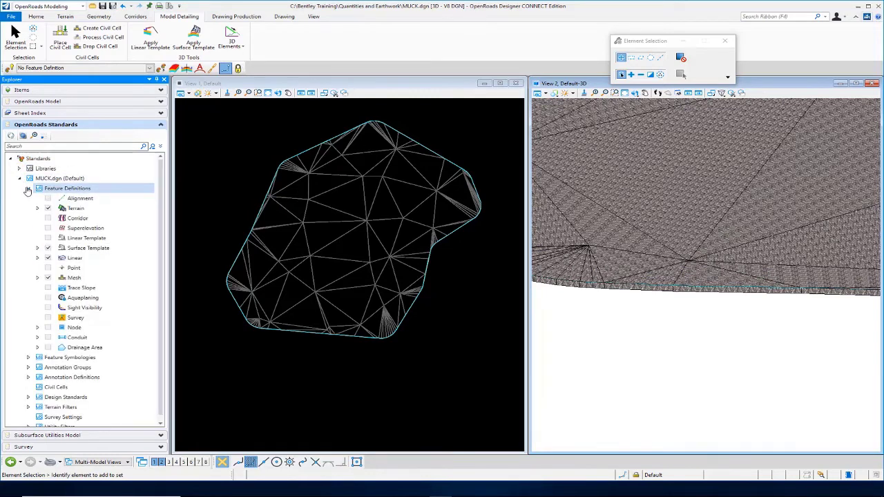
left_click(38, 278)
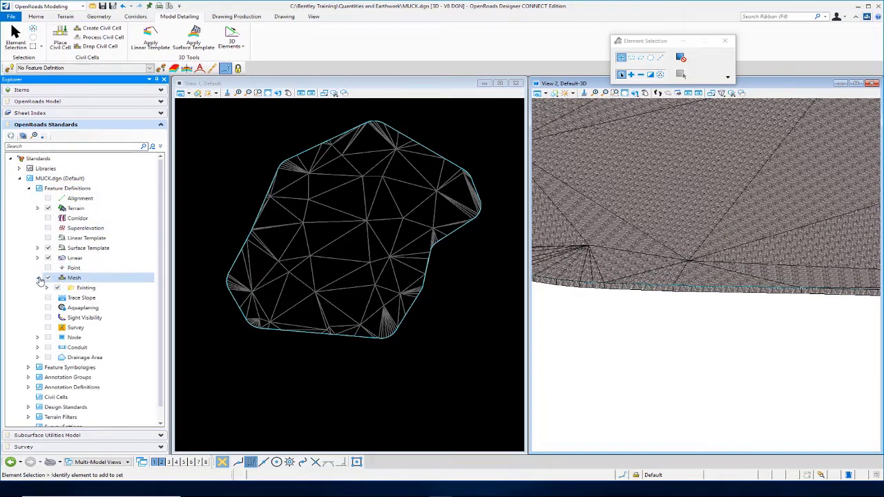
left_click(47, 287)
left_click(96, 309)
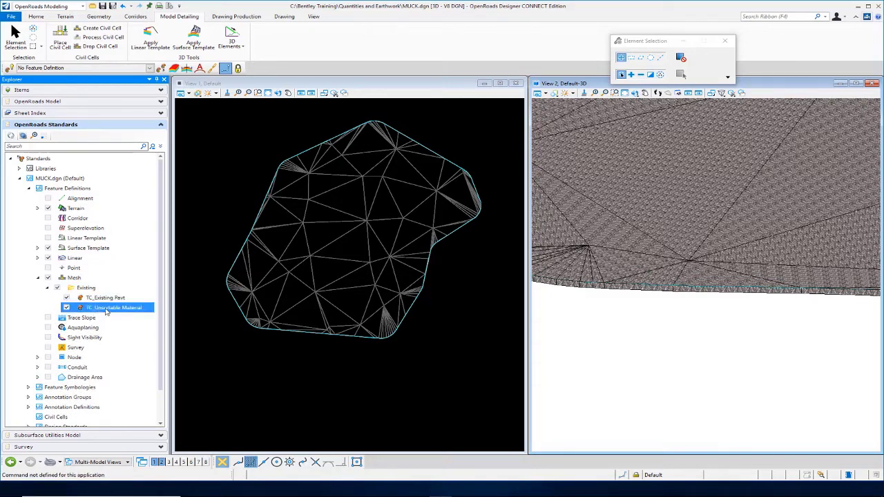
right_click(106, 312)
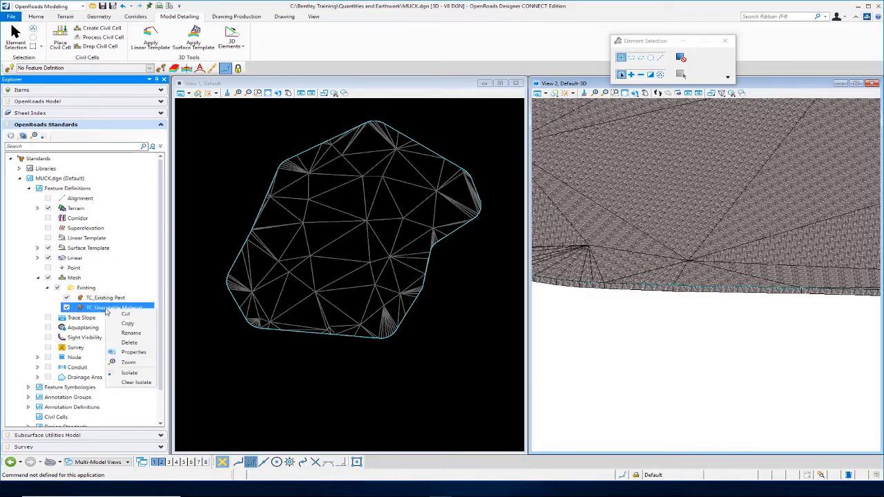
left_click(133, 353)
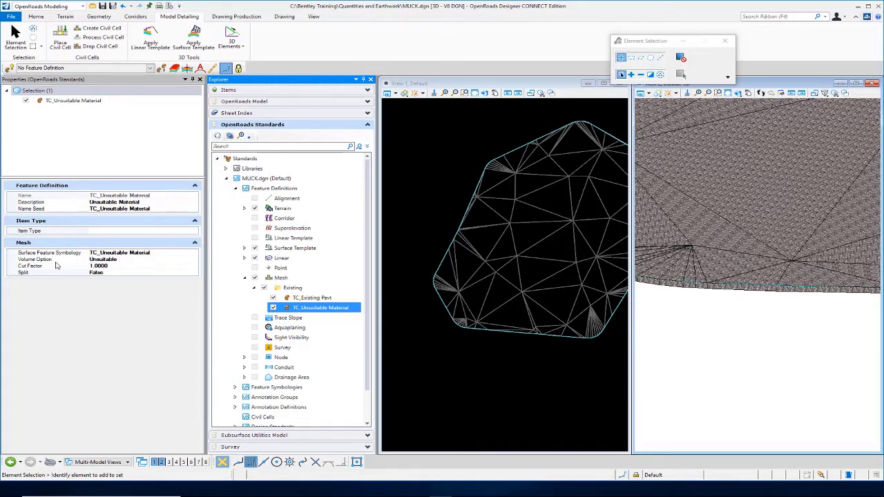
- Review the Volume Option, Cut Factor and Split settings of the TC_Unsuitable Material mesh feature definition
left_click(121, 259)
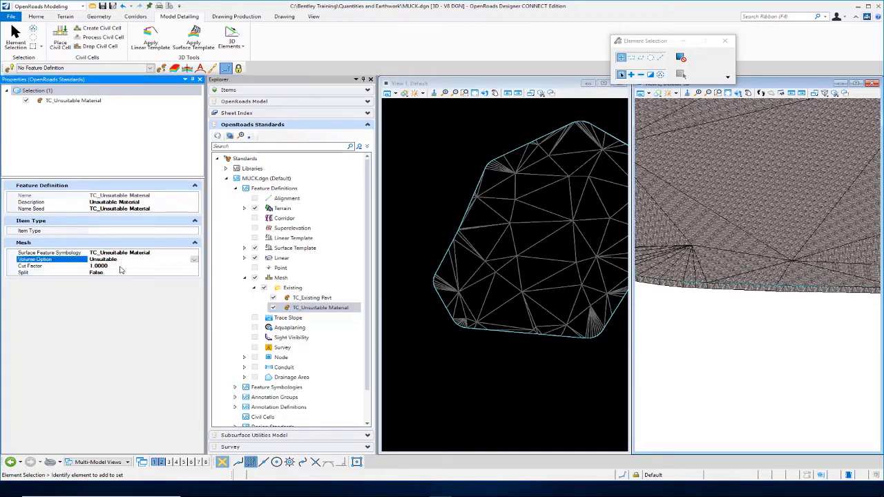
left_click(121, 266)
left_click(120, 273)
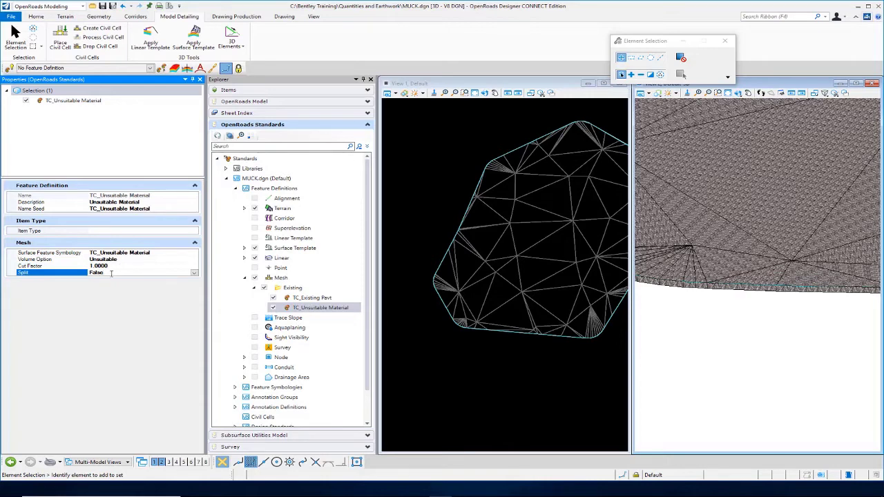
key("Up")
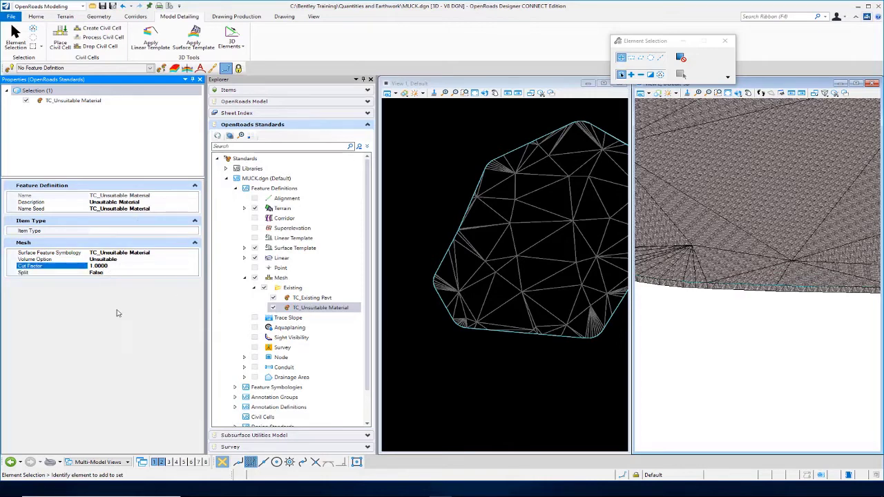
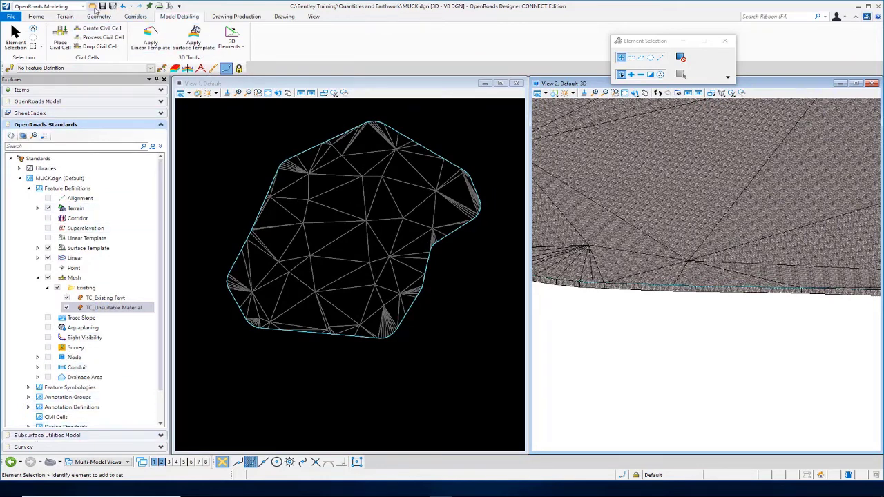
- Open the design file Volumes-Cut-Fill_LondonRd.dgn from the Quantities and Earthwork folder
left_click(94, 9)
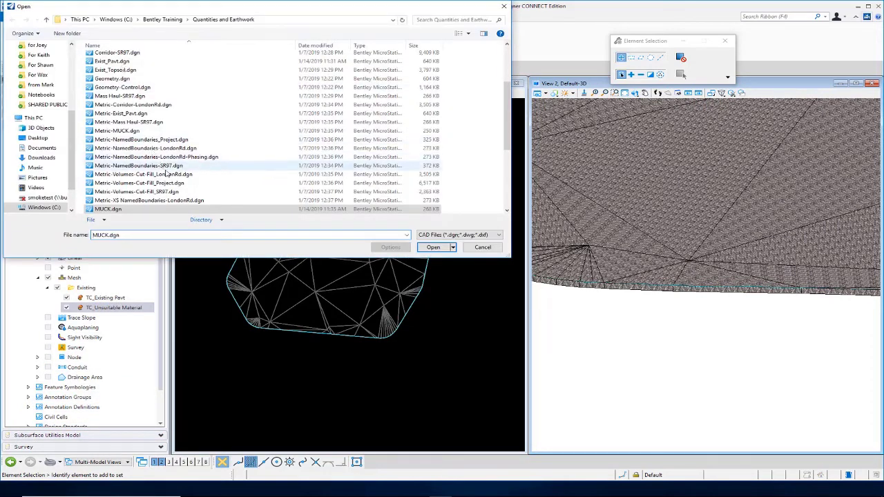
left_click(167, 182)
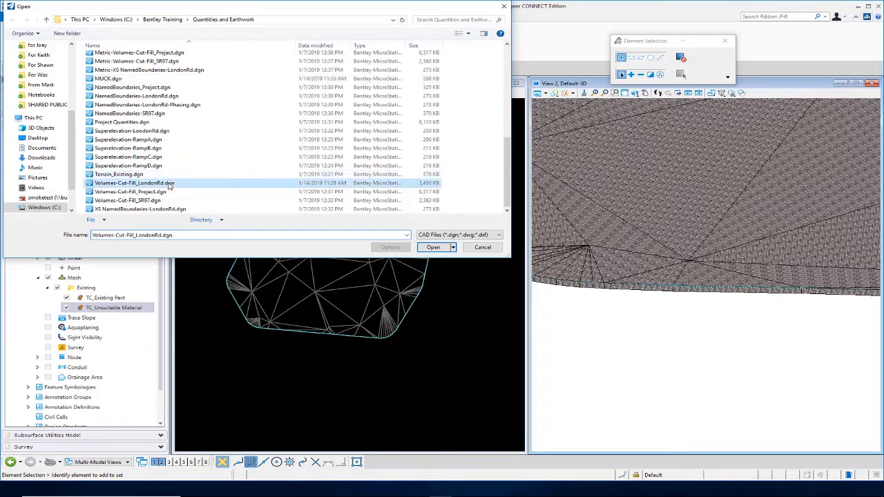
left_click(431, 248)
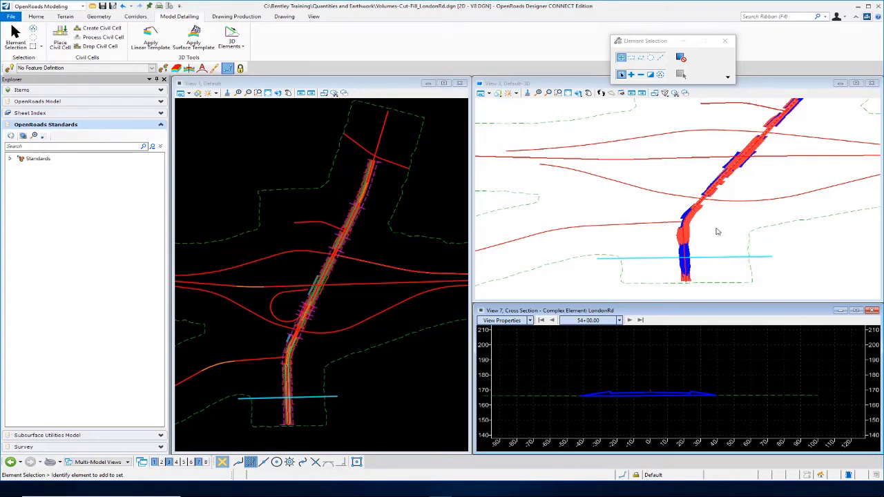
- Select all the existing cut and fill meshes in the Default-3D model and delete them
left_click(659, 74)
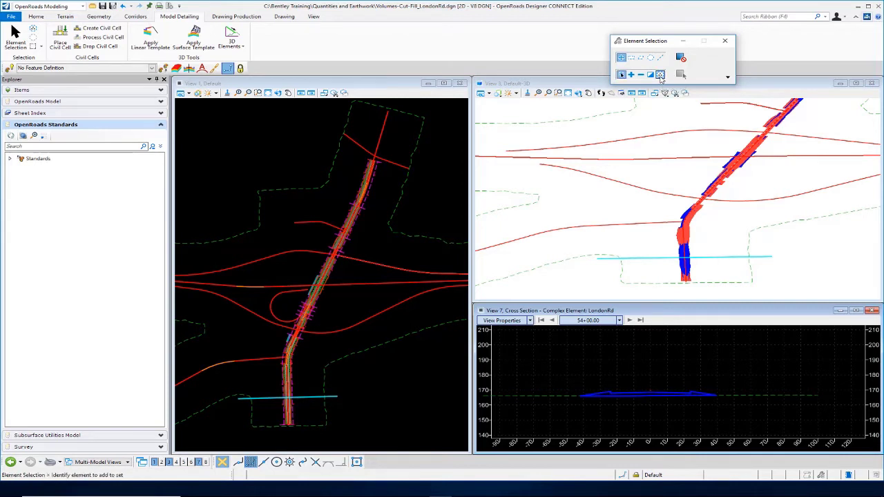
left_click(664, 85)
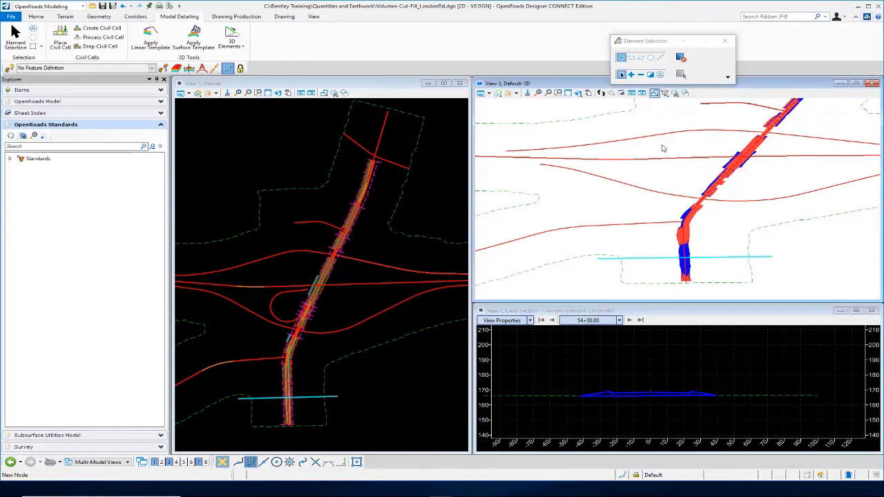
left_click(660, 75)
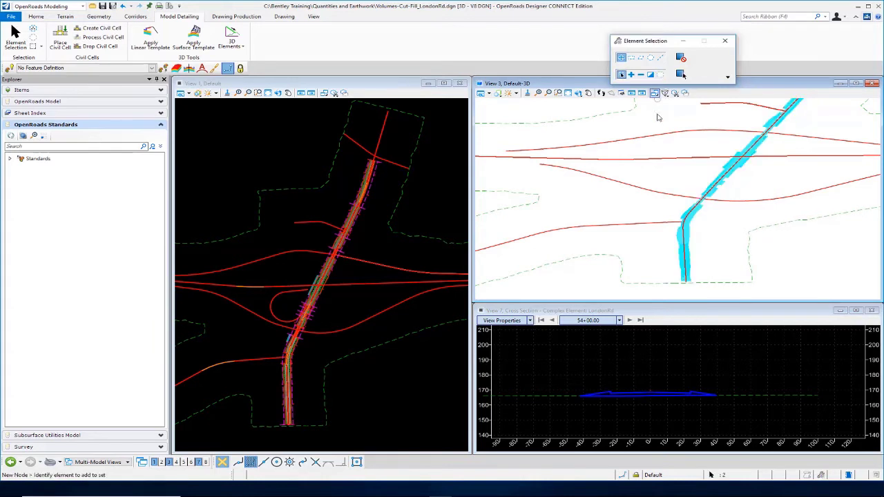
left_click(658, 130)
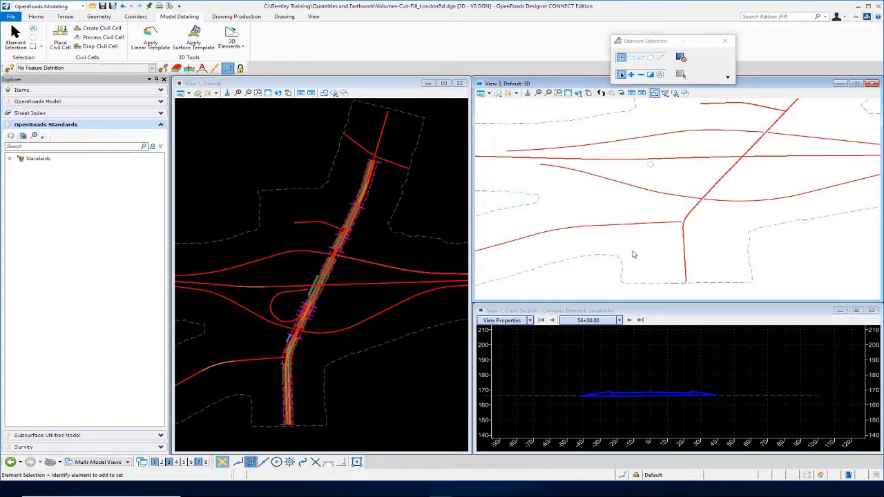
left_click(648, 379)
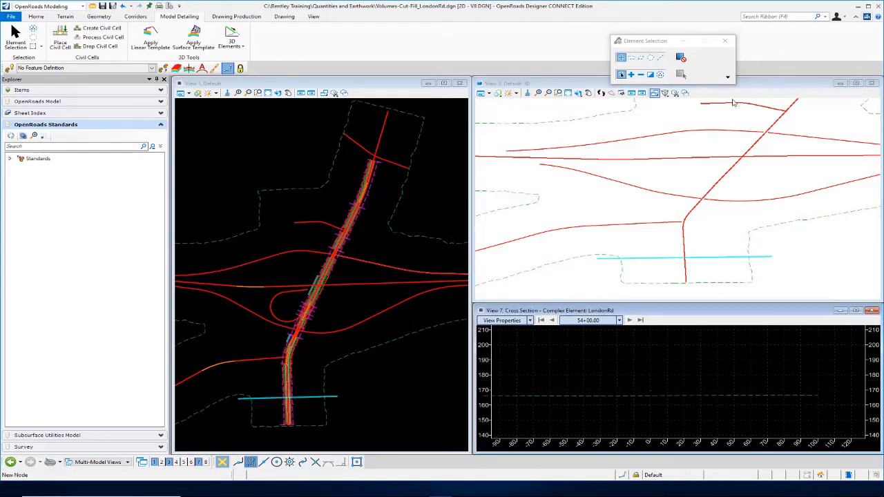
left_click(713, 230)
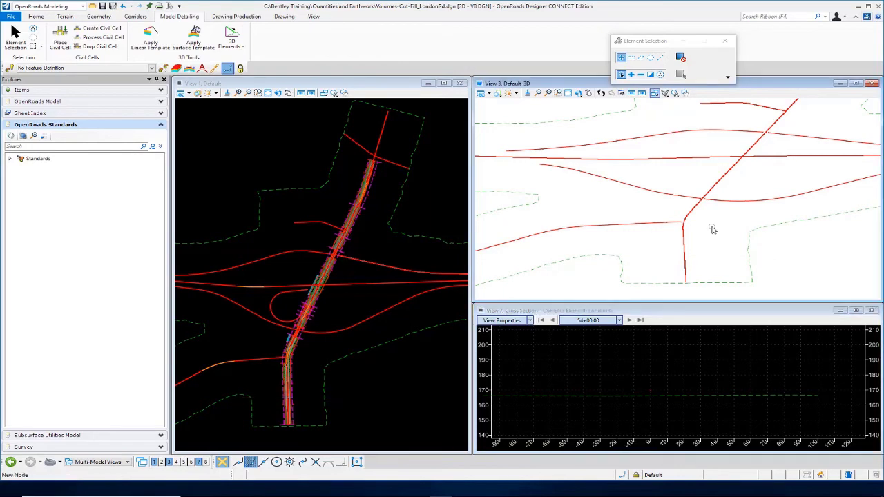
- Turn on the display of the Corridor-LondonRd.dgn reference in the Default-3D model
left_click(36, 16)
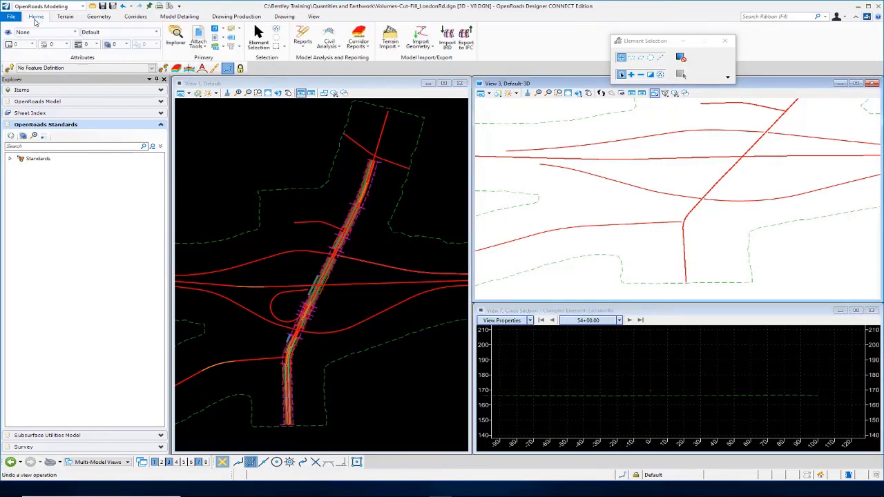
left_click(198, 40)
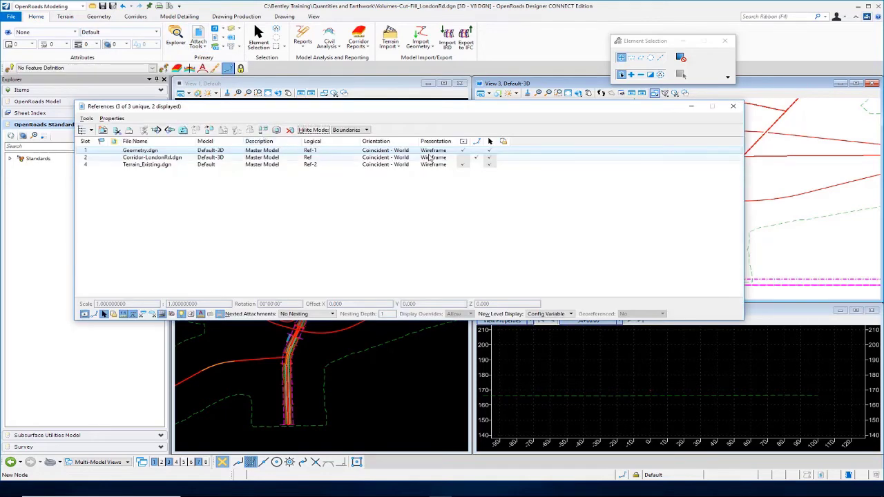
left_click(467, 161)
left_click(465, 158)
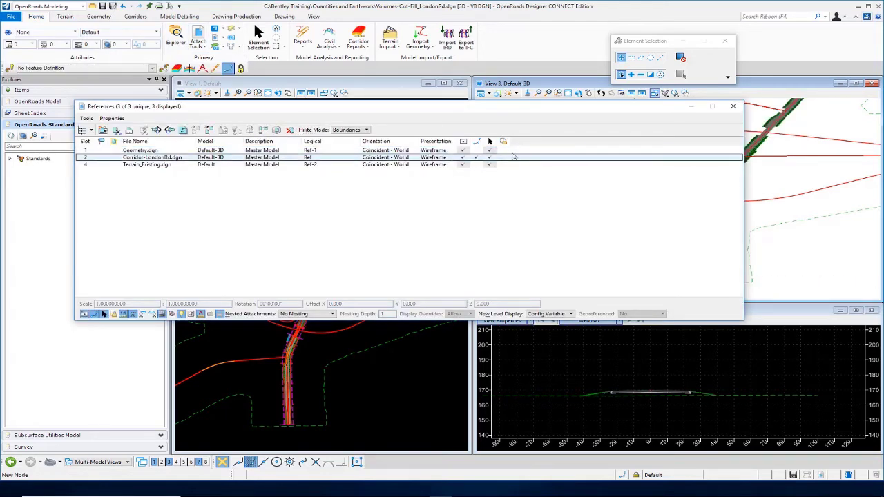
left_click(733, 107)
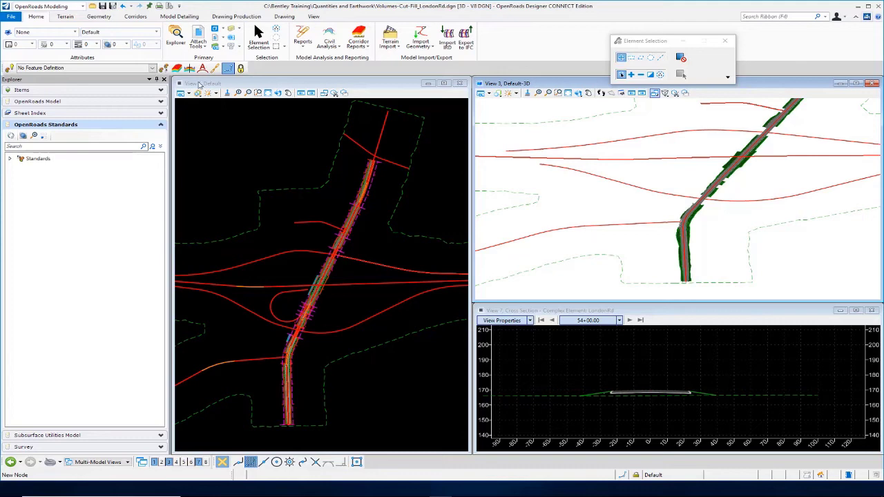
- Attach Exist_Pavt.dgn and MUCK.dgn from the Quantities and Earthwork folder as references to the Default model
left_click(198, 43)
left_click(216, 59)
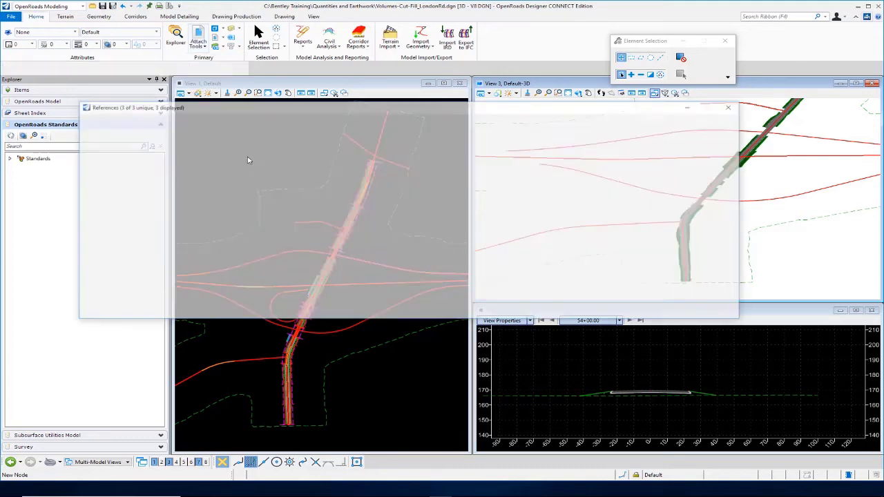
left_click(362, 338)
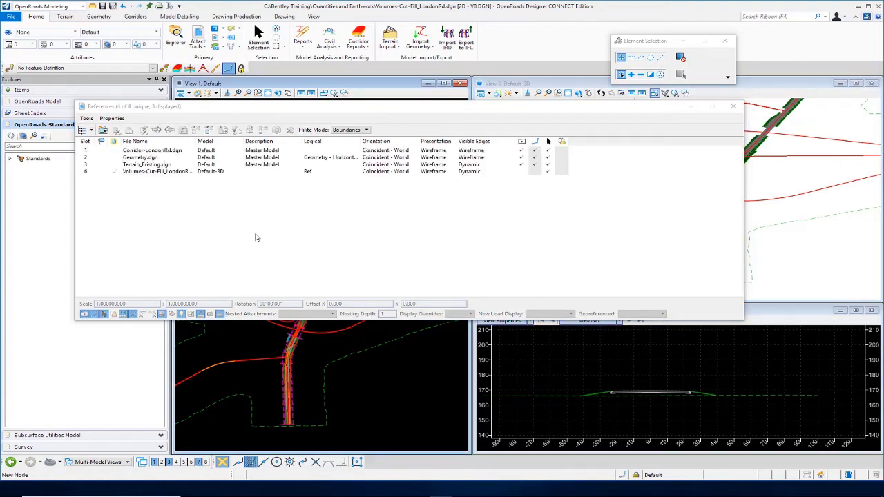
left_click(86, 118)
left_click(231, 198)
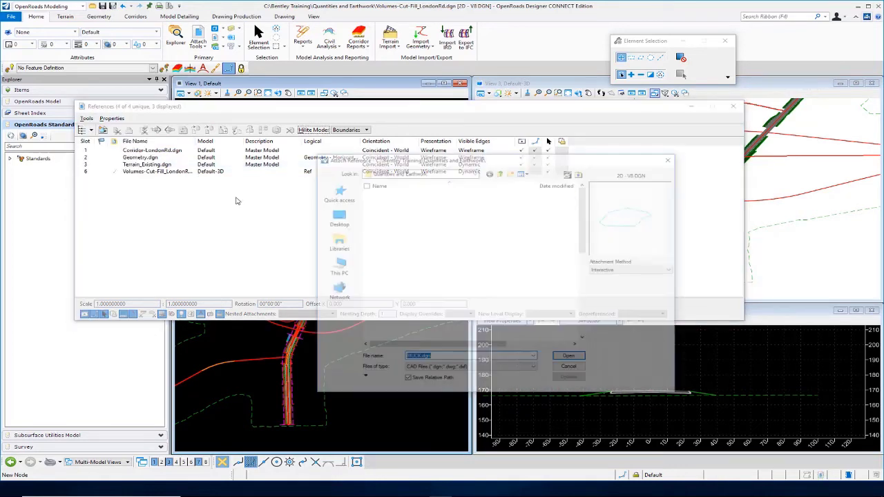
scroll(398, 288, "up", 2)
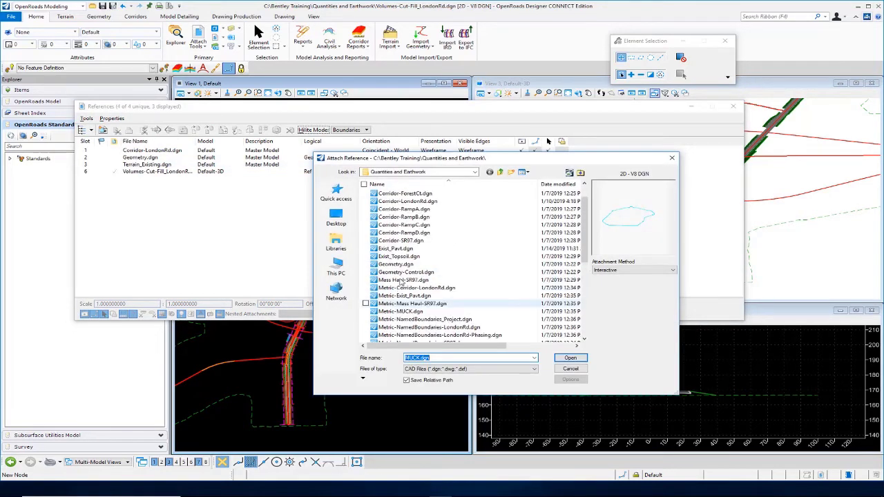
left_click(390, 249)
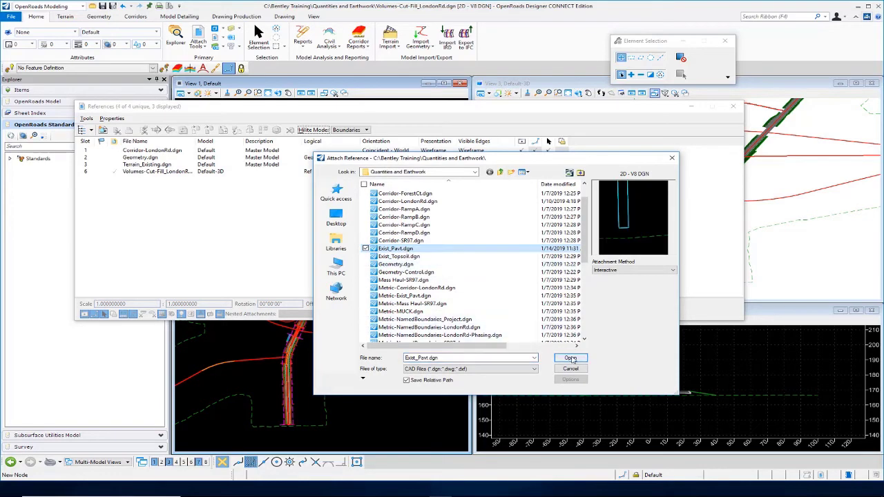
scroll(421, 311, "down", 3)
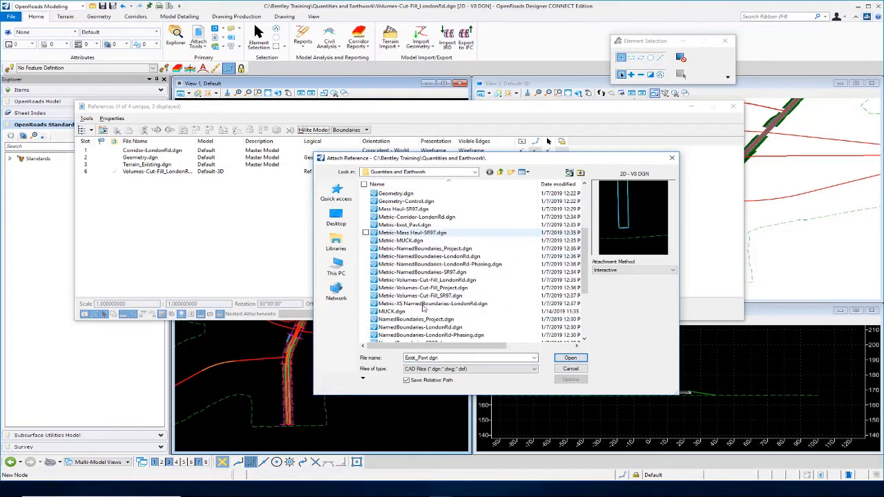
left_click(420, 311, "ctrl")
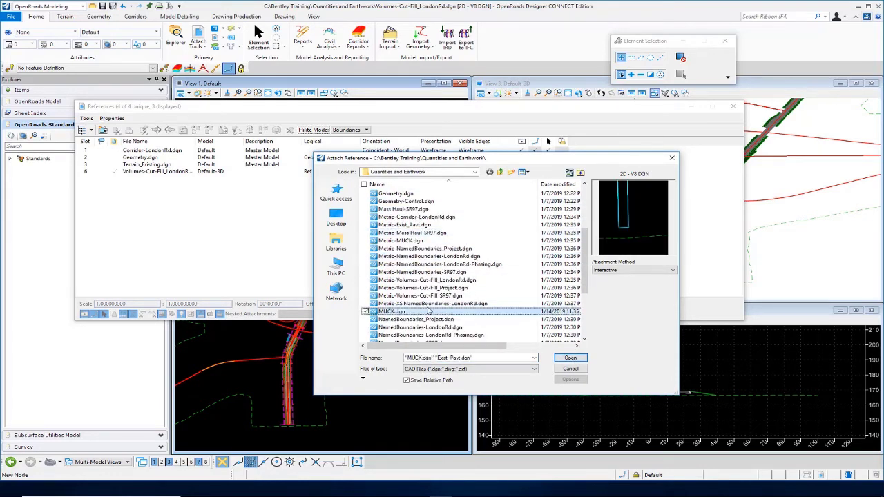
scroll(421, 313, "up", 1)
left_click(571, 357)
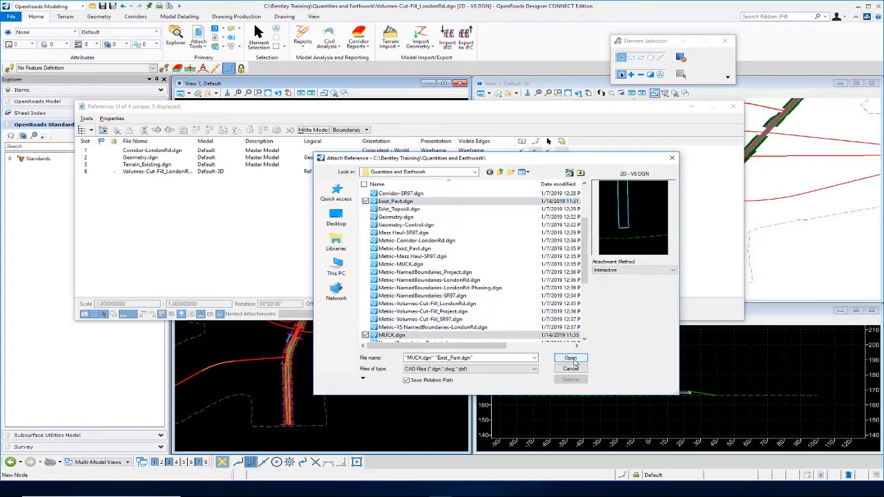
left_click(588, 338)
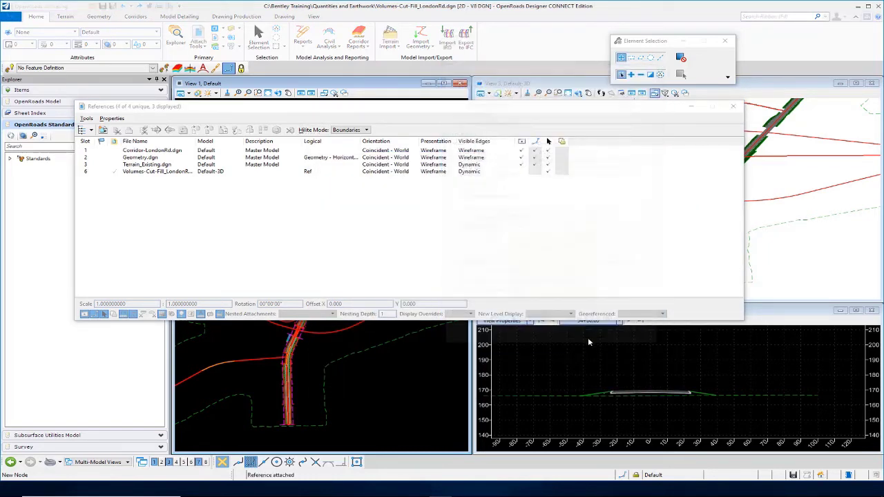
left_click(587, 339)
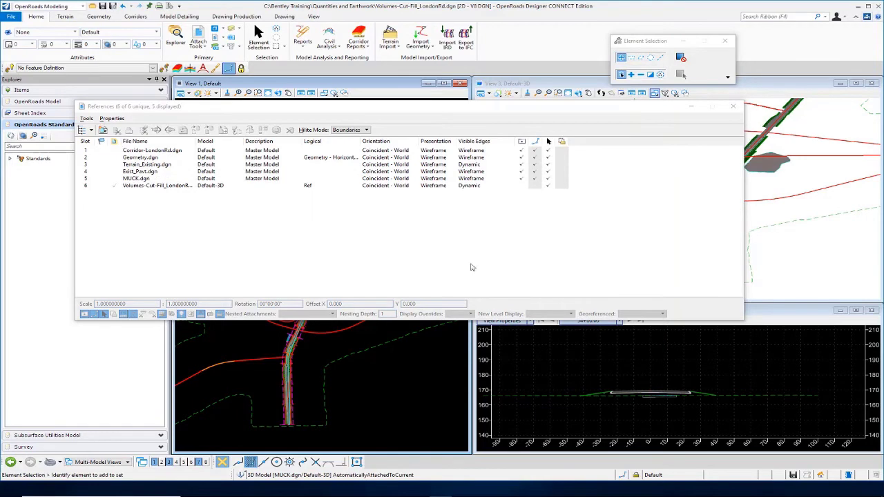
left_click(733, 106)
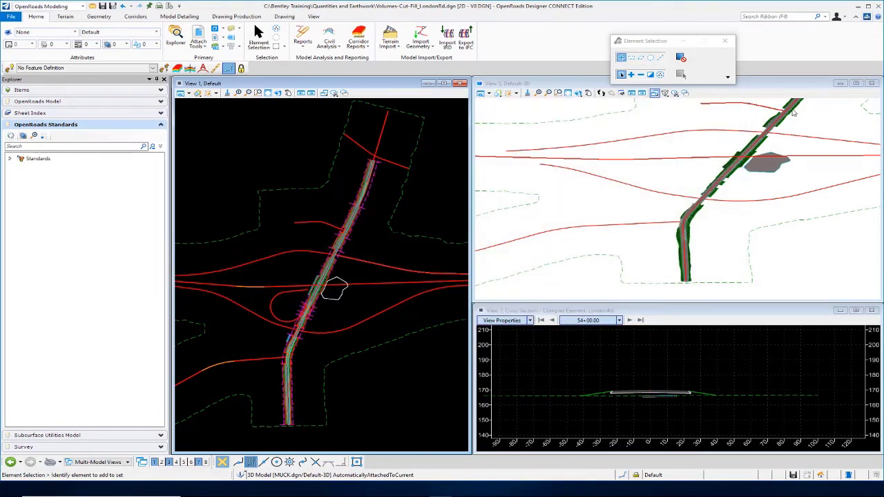
- Create cut and fill volumes with the Volumes_Cut and Volumes_Fill feature definitions and Use Unsuitable enabled
left_click(673, 372)
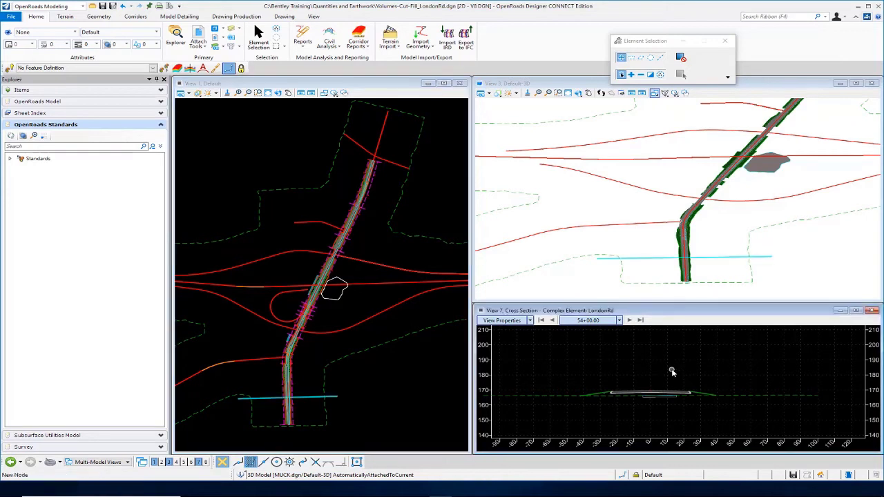
scroll(647, 406, "up", 2)
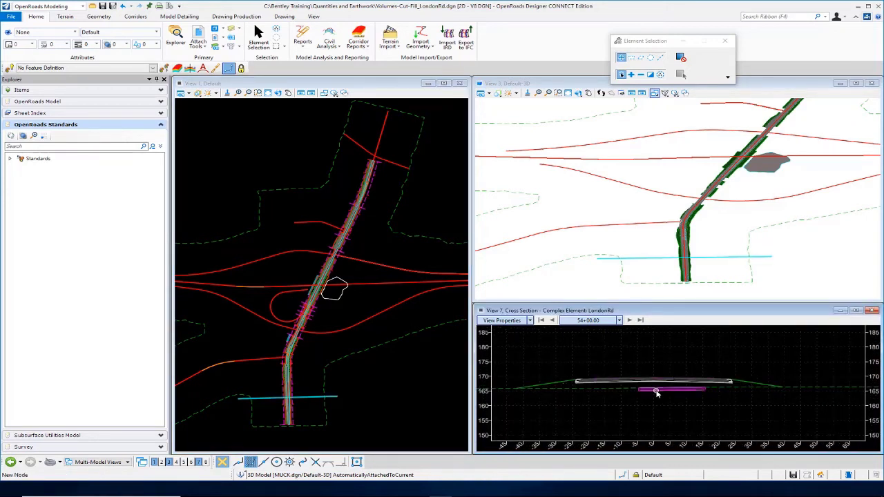
mouse_move(655, 392)
left_click(337, 49)
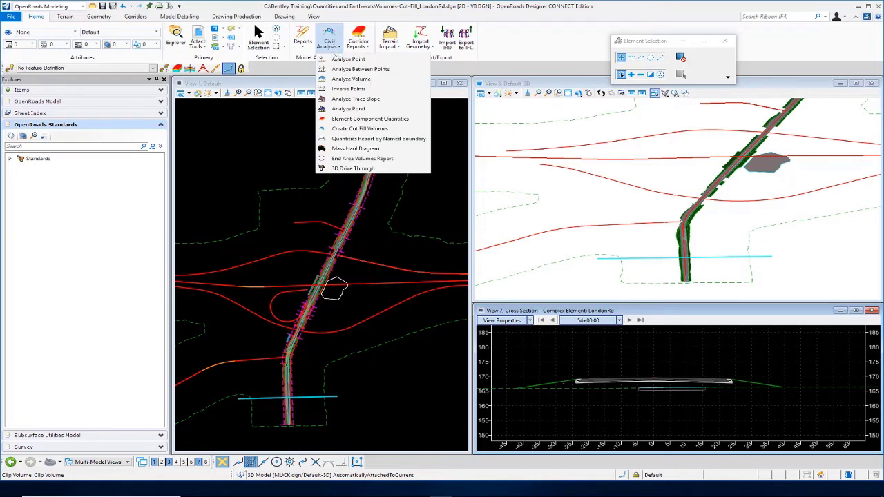
left_click(341, 129)
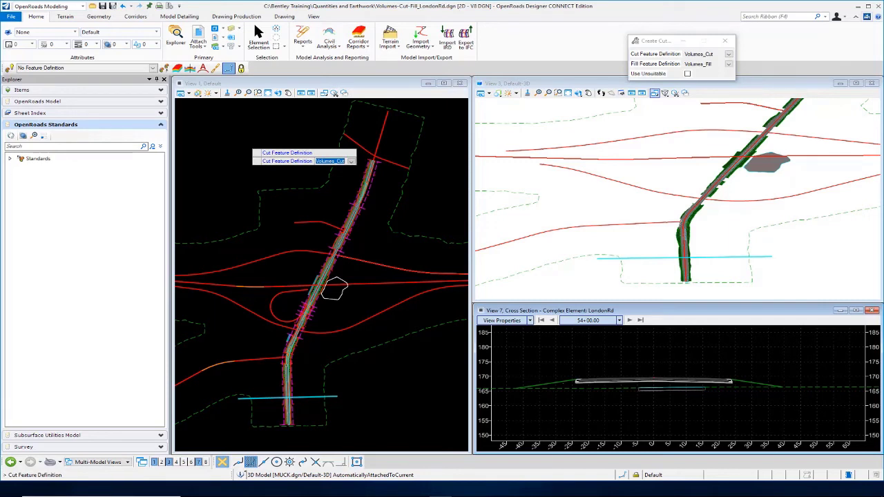
left_click(333, 288)
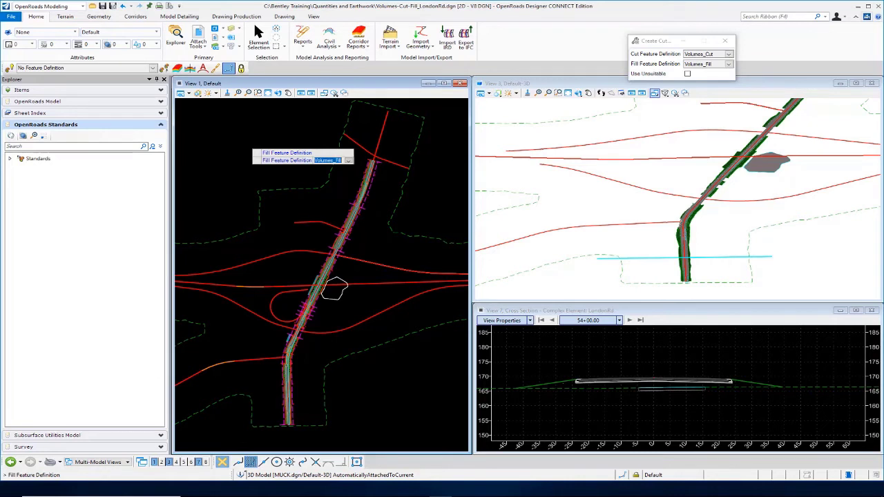
left_click(333, 289)
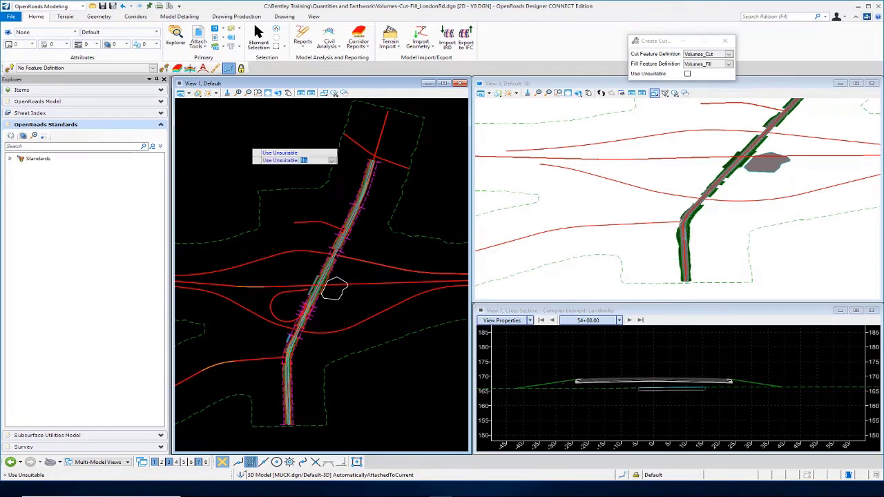
key("Left")
left_click(334, 289)
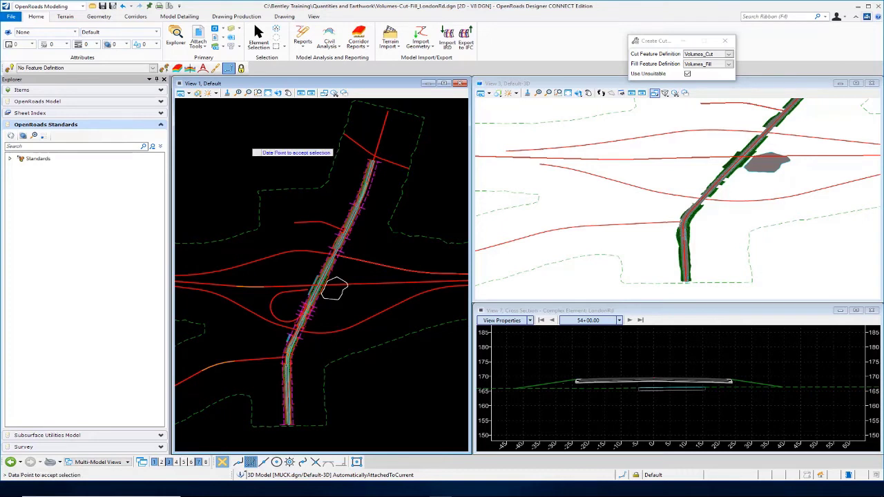
left_click(333, 289)
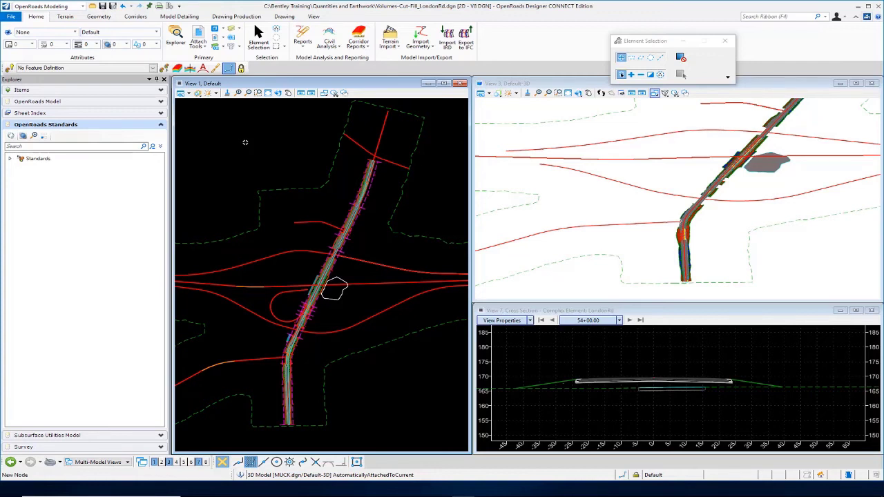
- Examine the new cut and fill meshes around the existing pavement in the 54+00.00 cross section and the 3D model
left_click(697, 348)
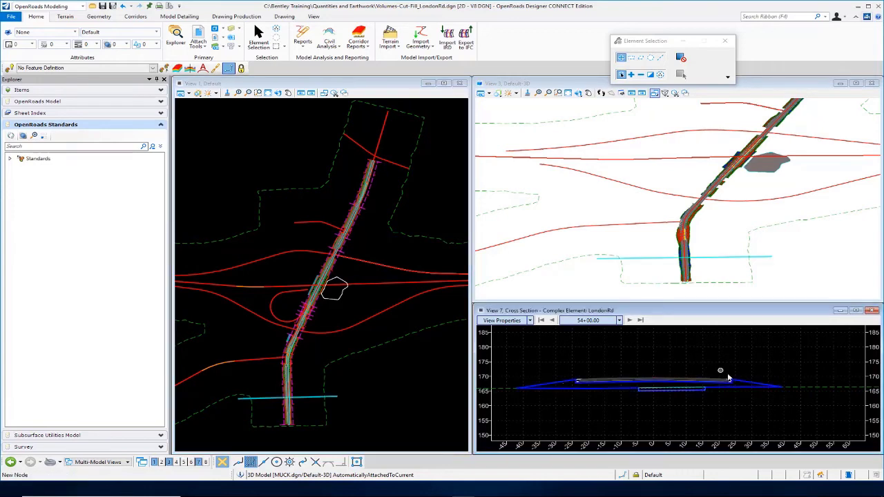
scroll(641, 401, "up", 3)
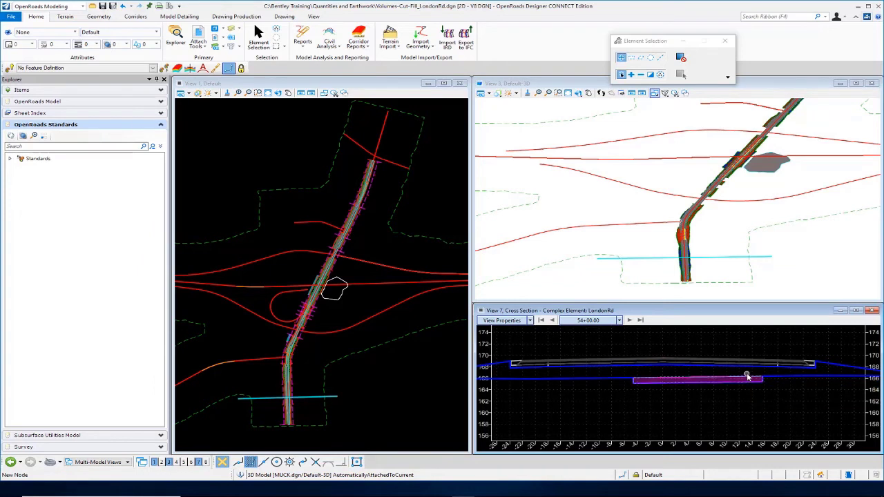
mouse_move(747, 379)
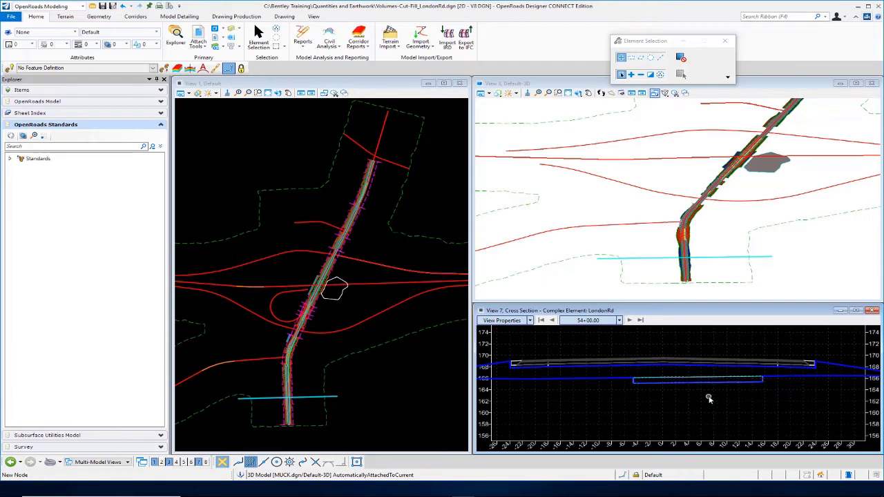
scroll(708, 398, "down", 3)
scroll(711, 242, "up", 4)
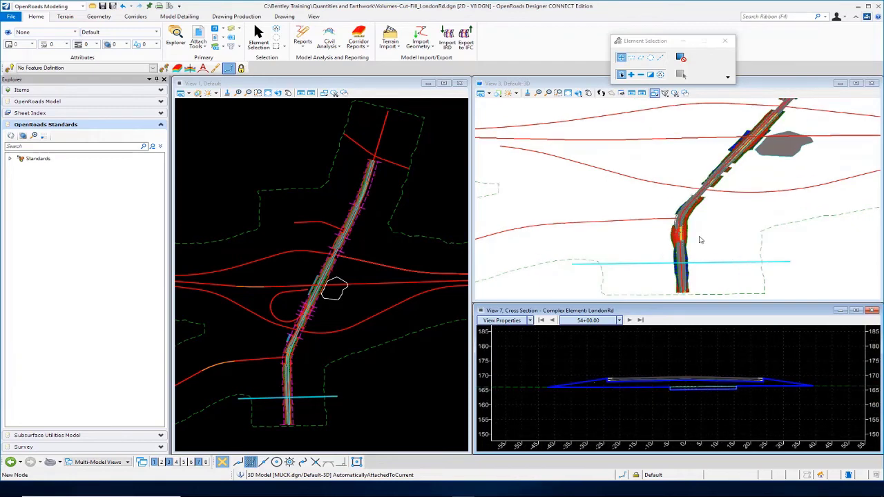
scroll(687, 244, "up", 3)
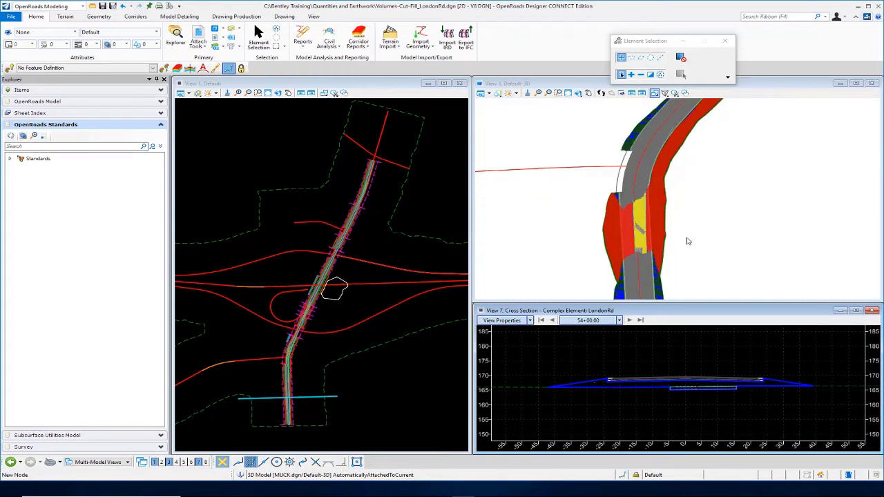
middle_click_drag(640, 233, 686, 168, "shift")
middle_click_drag(637, 259, 653, 234, "shift")
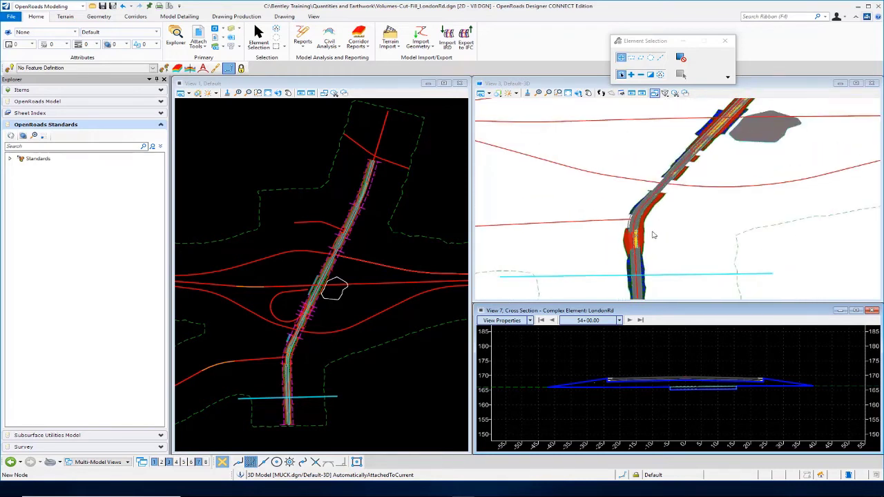
scroll(729, 122, "up", 4)
scroll(690, 159, "down", 5)
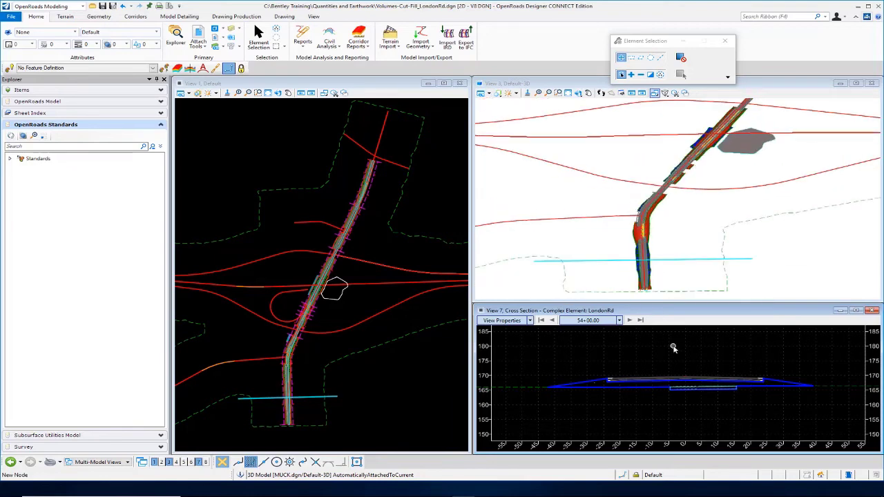
- Advance the LondonRd cross section to station 56+50.00 and inspect the Replaced and NotReplaced portions of the existing pavement mesh
left_click(630, 320)
left_click(630, 320)
left_click(630, 320)
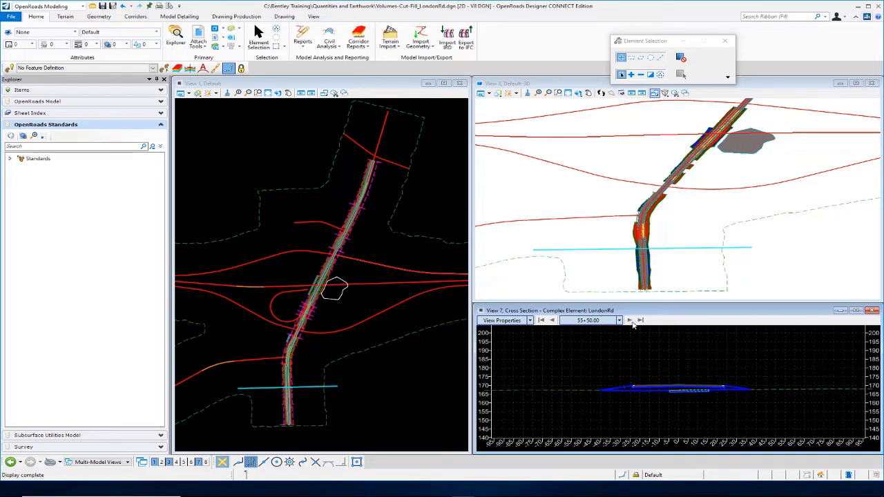
left_click(630, 321)
left_click(630, 320)
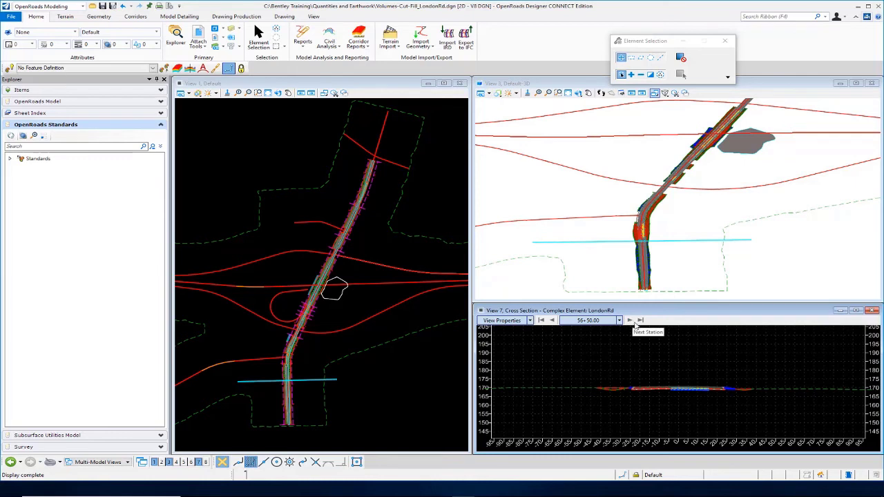
scroll(685, 399, "up", 2)
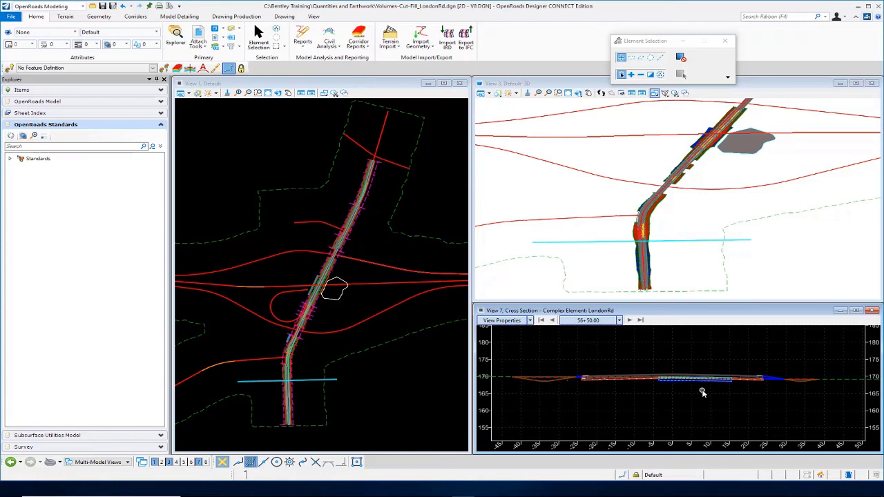
scroll(706, 381, "up", 2)
scroll(707, 382, "up", 1)
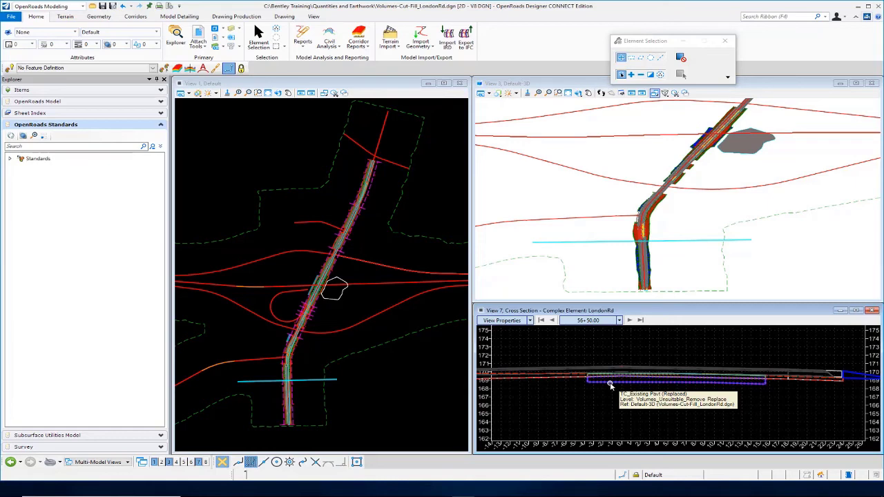
scroll(610, 385, "up", 3)
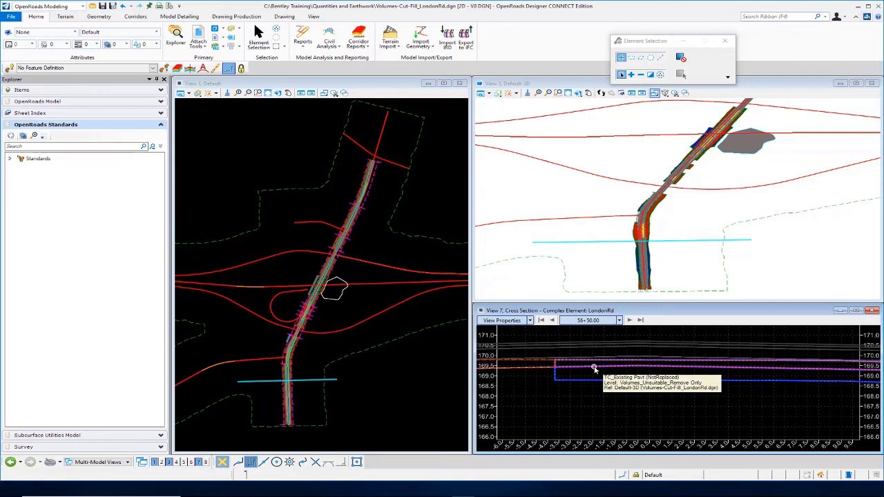
scroll(592, 371, "down", 4)
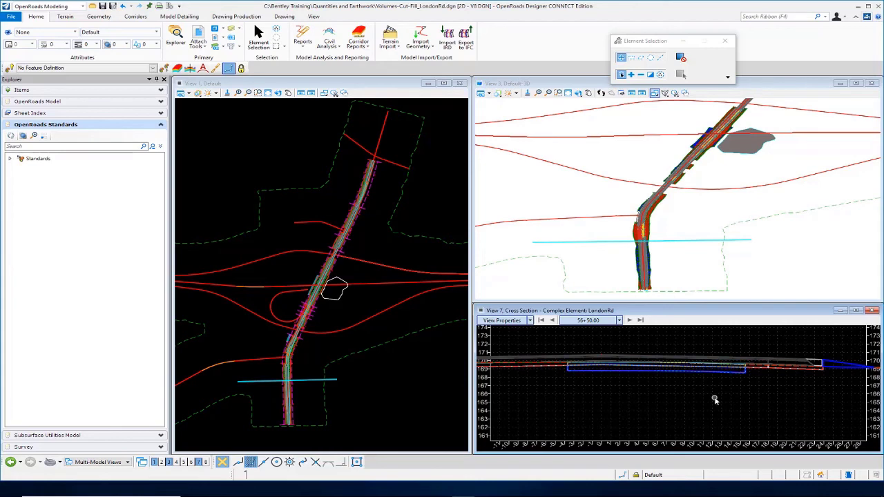
scroll(714, 400, "down", 4)
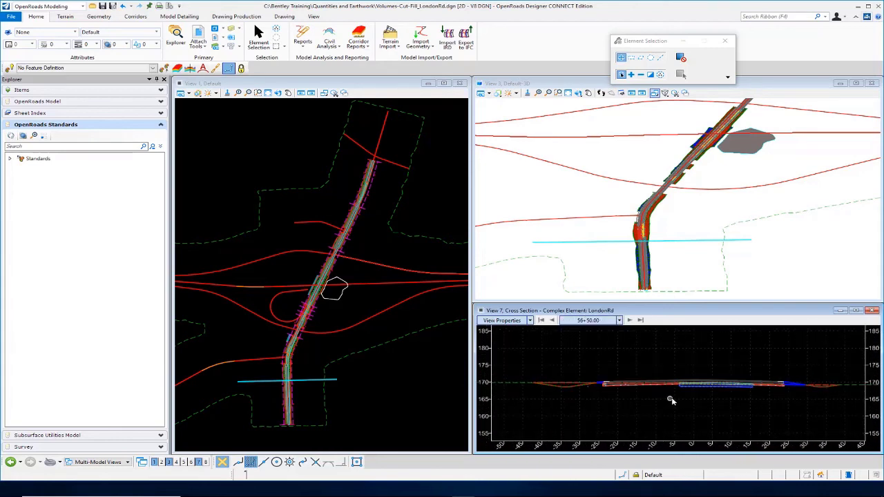
- Advance the cross section to station 57+50.00 and inspect the existing pavement mesh against the proposed roadway
left_click(629, 322)
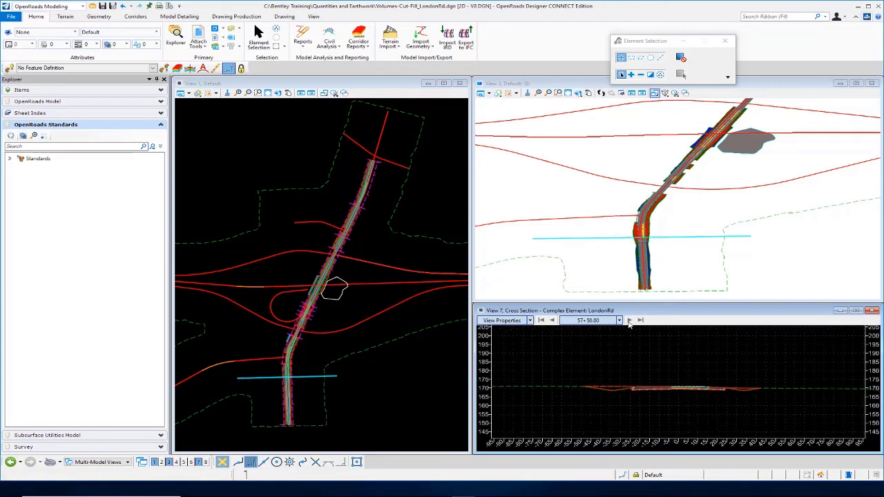
scroll(691, 394, "up", 4)
scroll(706, 363, "up", 3)
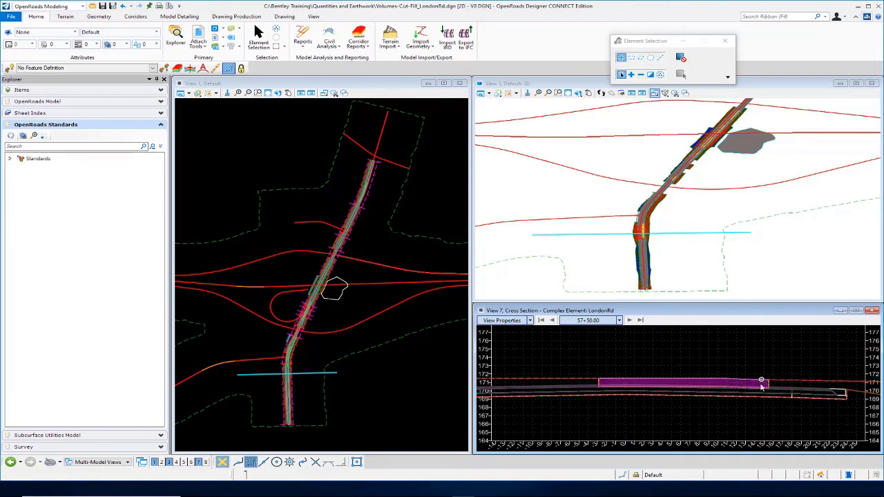
- Generate a Quantities Report By Named Boundary with the Named Boundary Group set to None
scroll(751, 409, "down", 3)
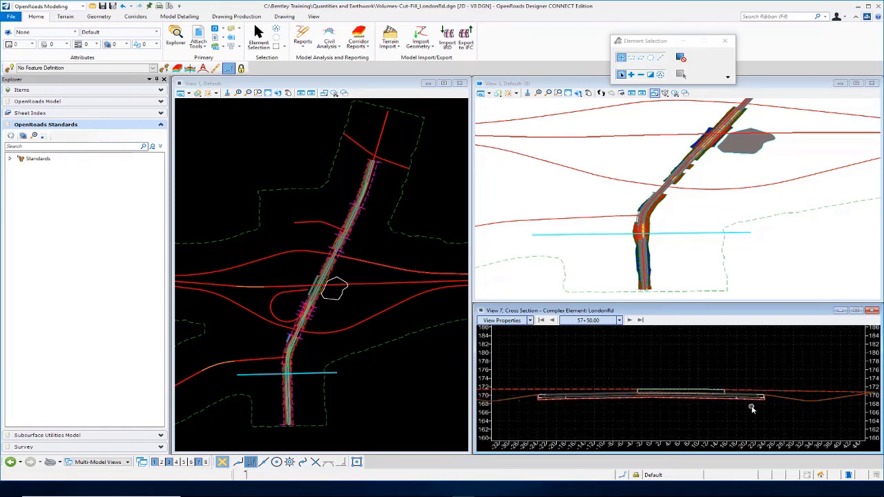
scroll(751, 408, "down", 2)
left_click(335, 51)
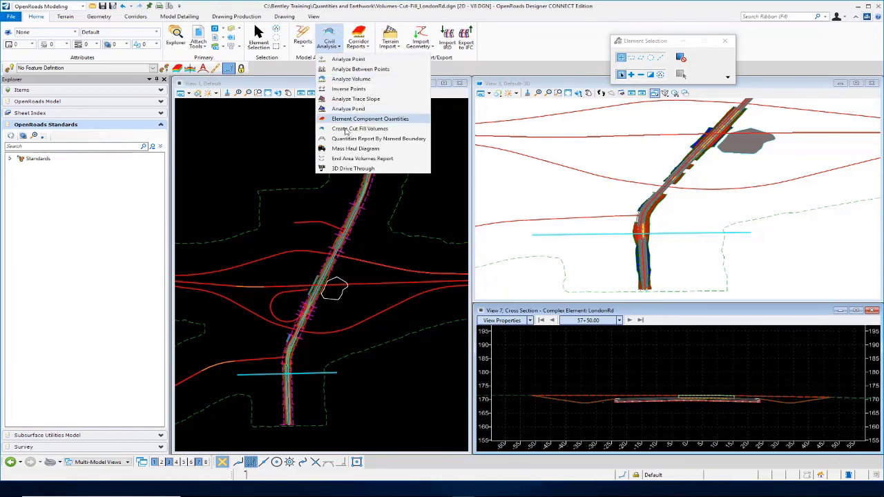
left_click(348, 139)
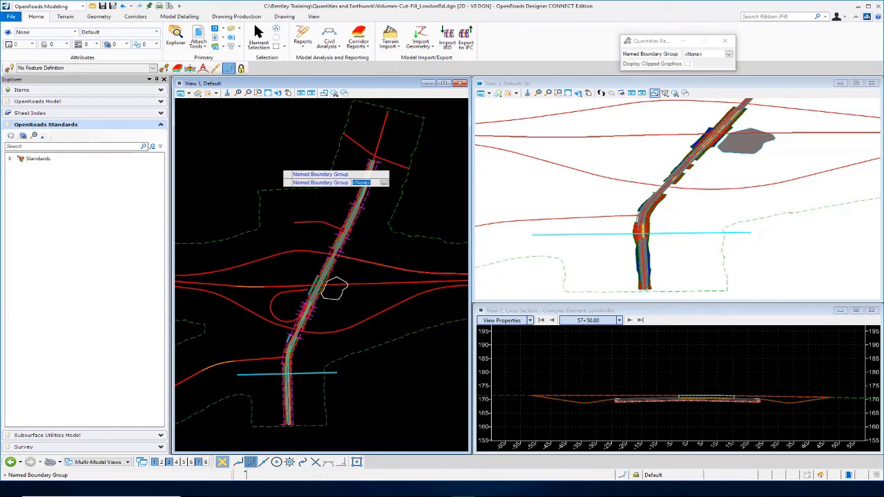
left_click(330, 287)
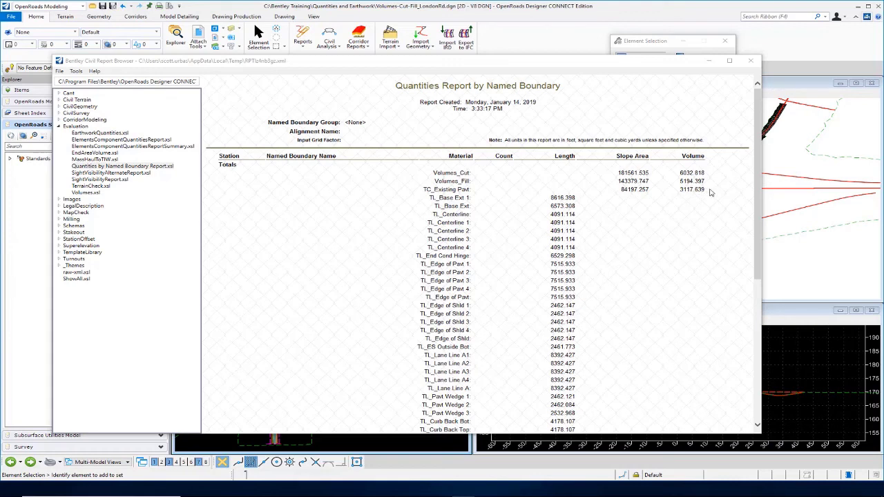
- Review the cut, fill, existing pavement and unsuitable material volumes in the report, and display them with the Volumes.xsl style sheet
scroll(683, 226, "down", 5)
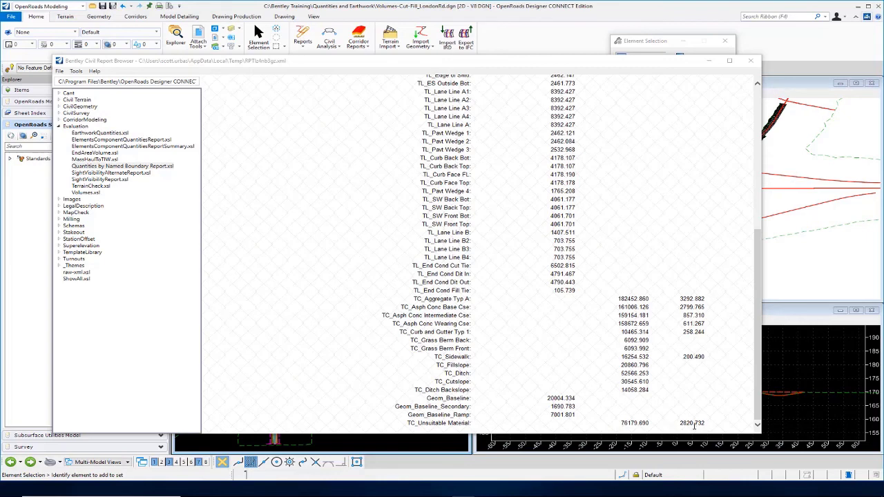
scroll(699, 422, "up", 5)
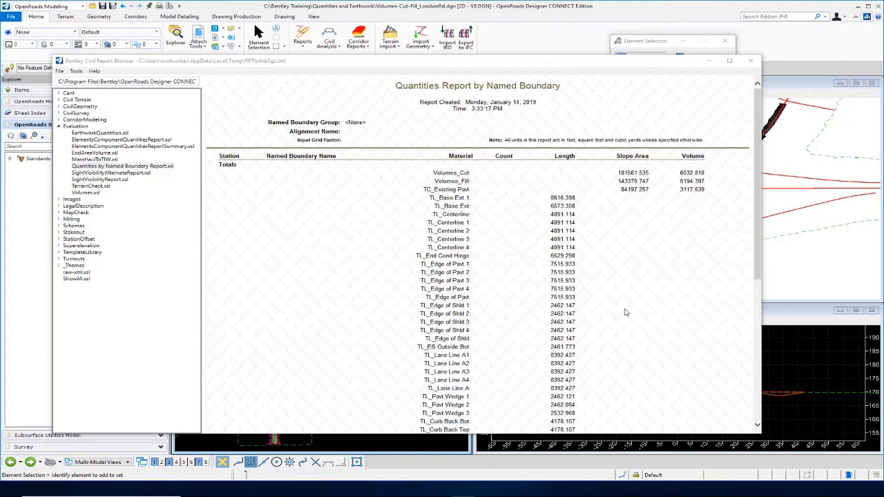
left_click(93, 195)
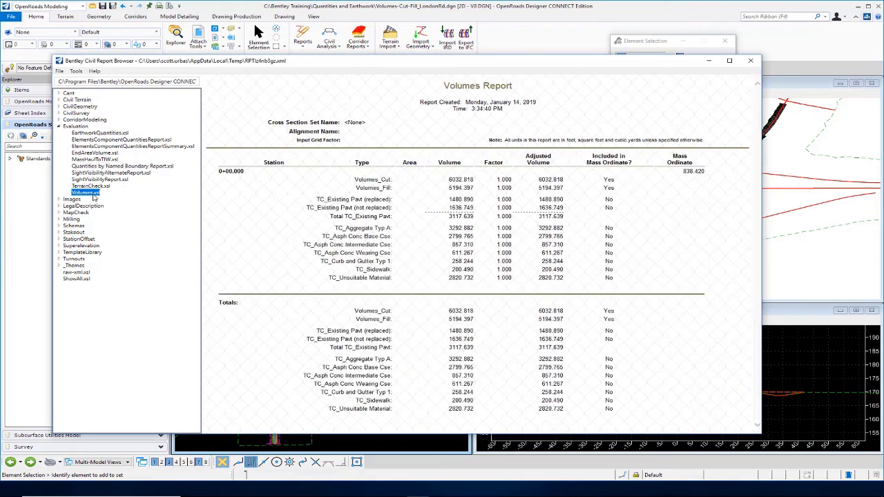